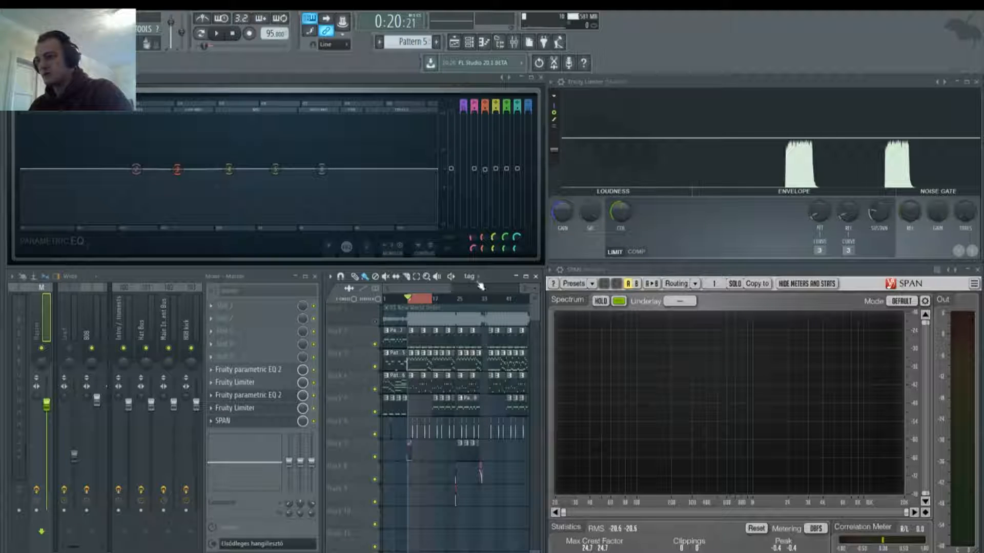
Solo the 01 New World Order reference track, bypass the master's first Fruity parametric EQ 2 and Fruity Limiter, and play it
scroll(411, 301, "up", 5)
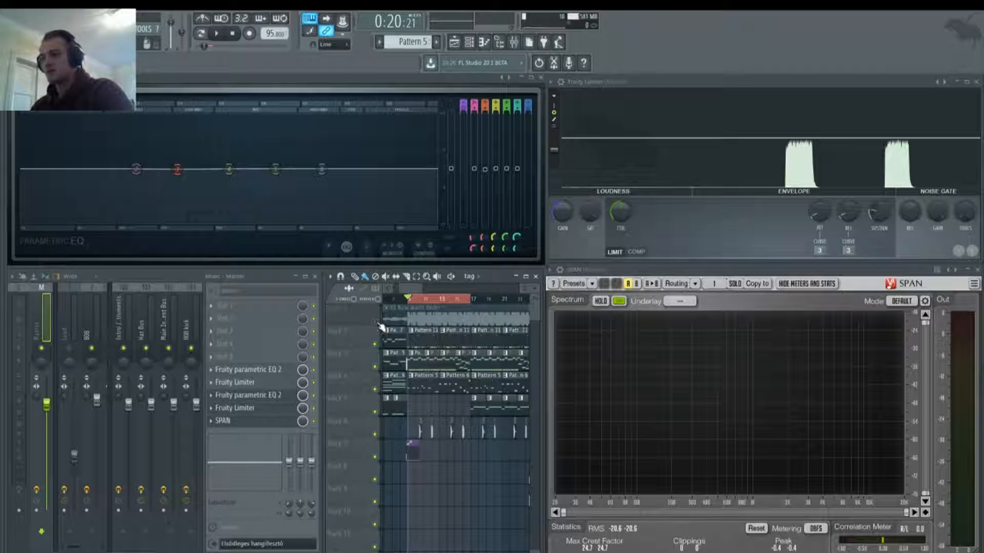
left_click(376, 322, "ctrl")
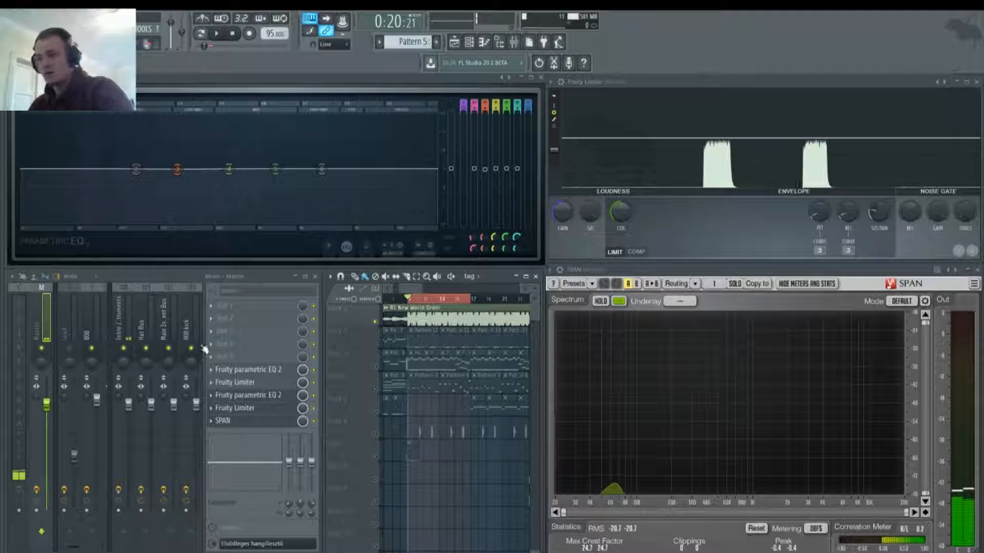
left_click(314, 370)
left_click(314, 383)
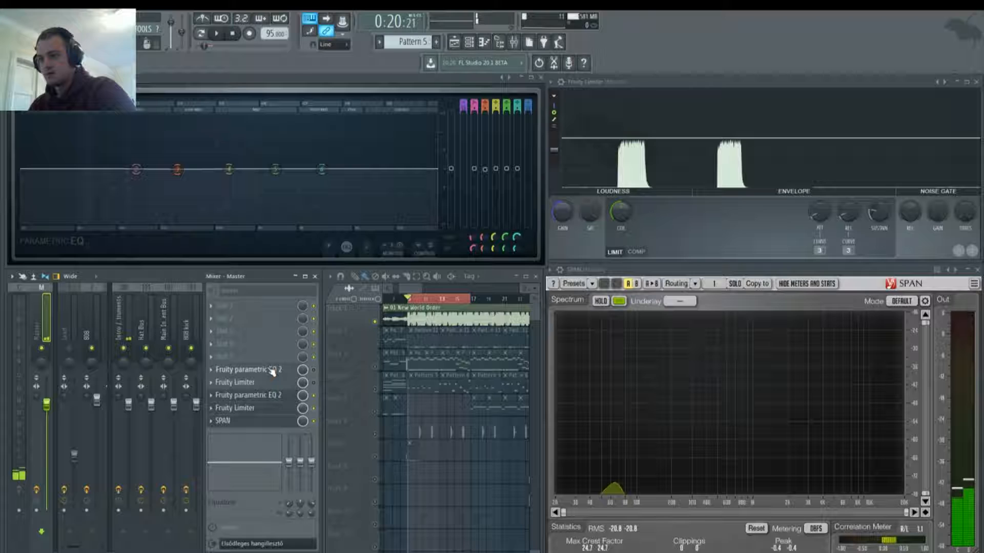
key("space")
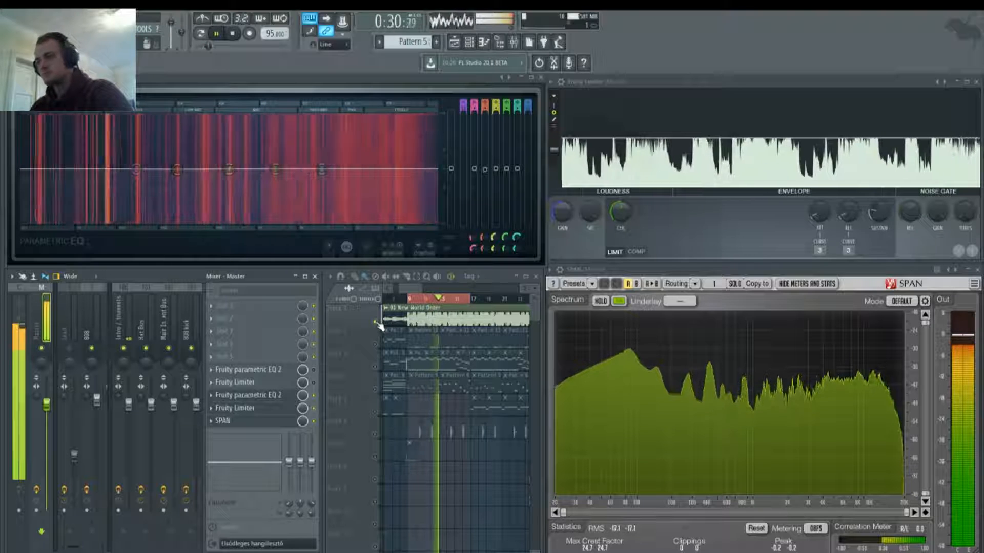
key("space")
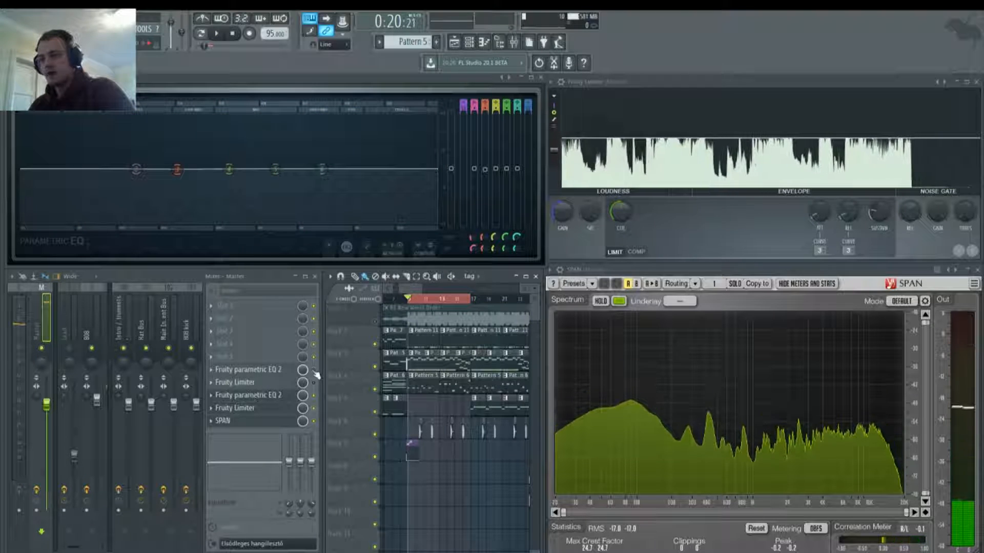
Play the full mix from the loop start with the reference track muted and the master effects enabled
key("space")
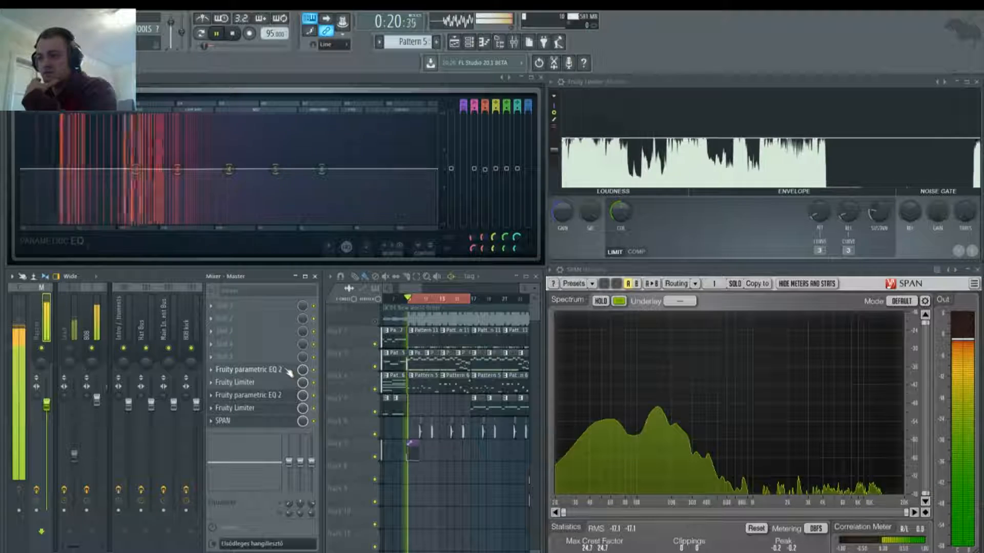
key("space")
key("F9")
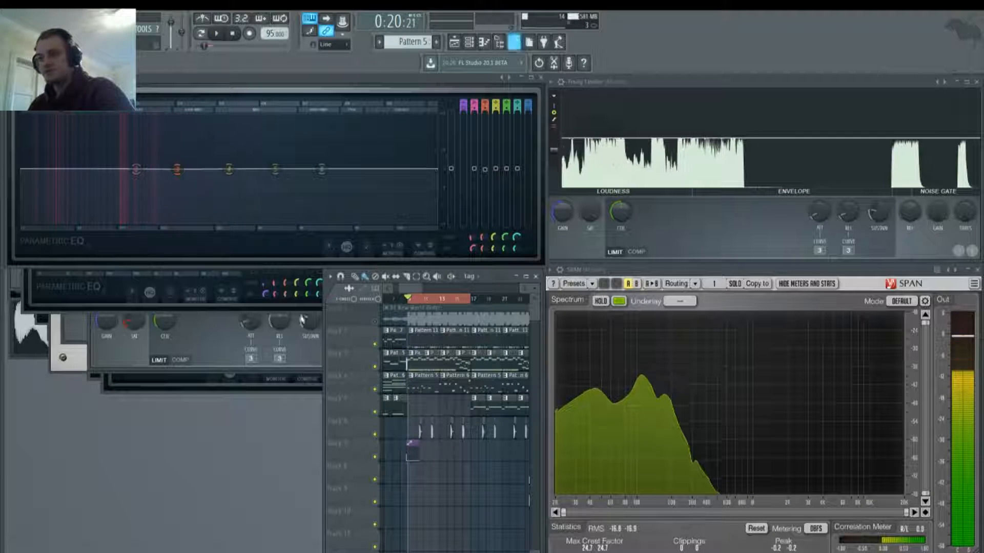
key("F9")
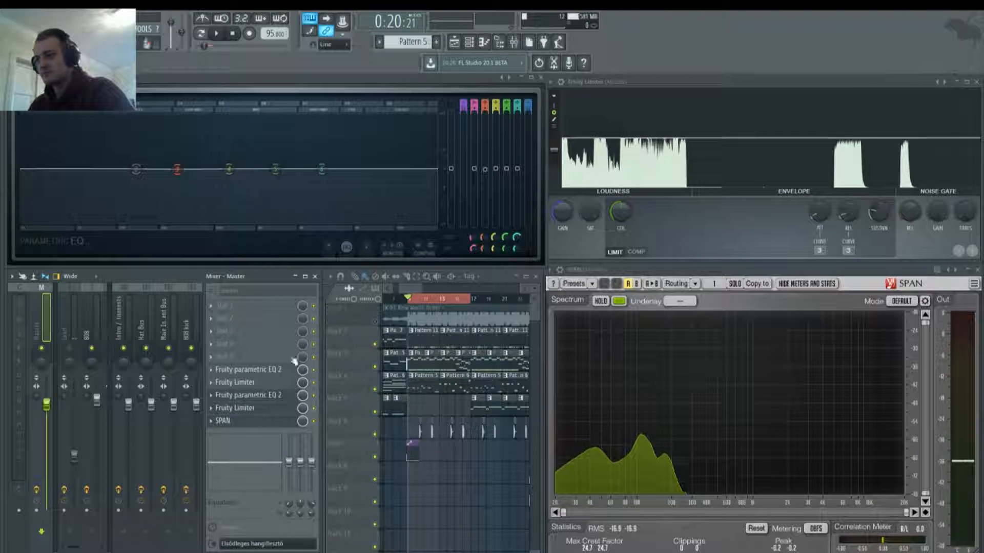
key("space")
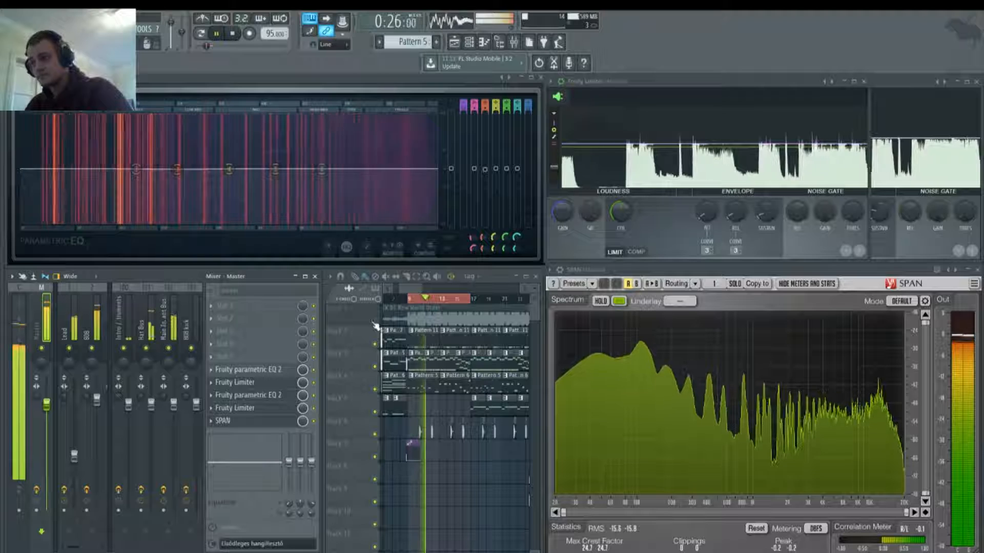
key("space")
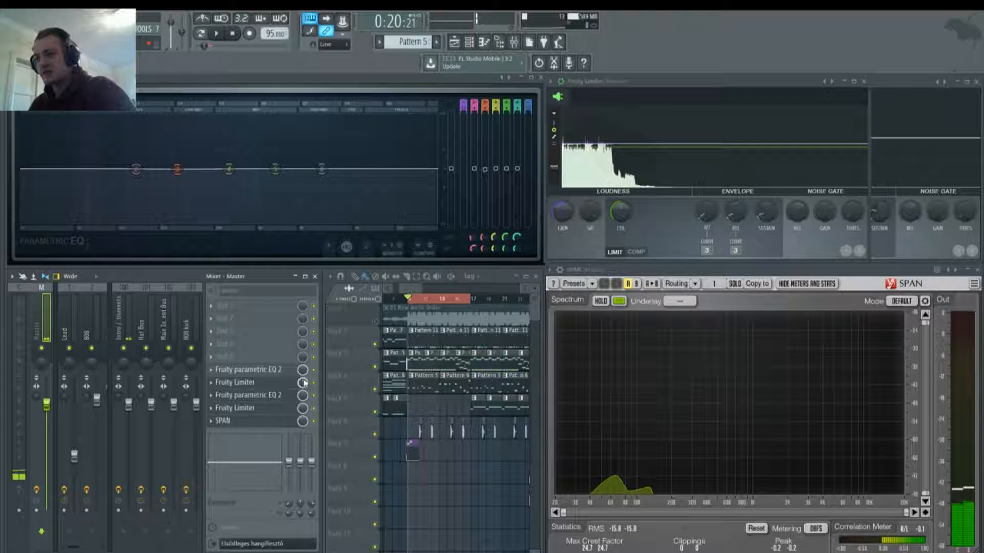
Compare the reference track with the full mix during playback by alternating the solo and the master's first EQ and limiter
right_click(374, 322)
key("space")
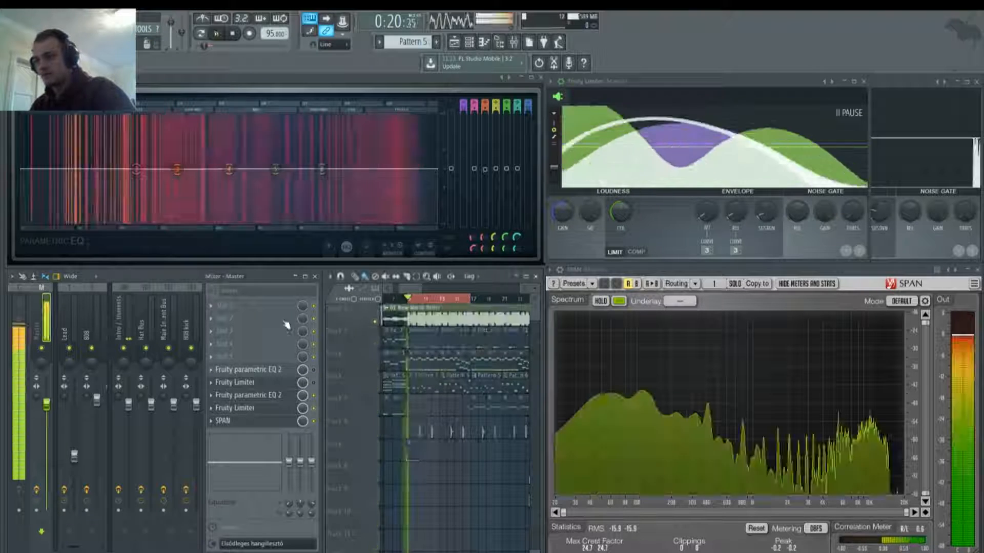
right_click(375, 321)
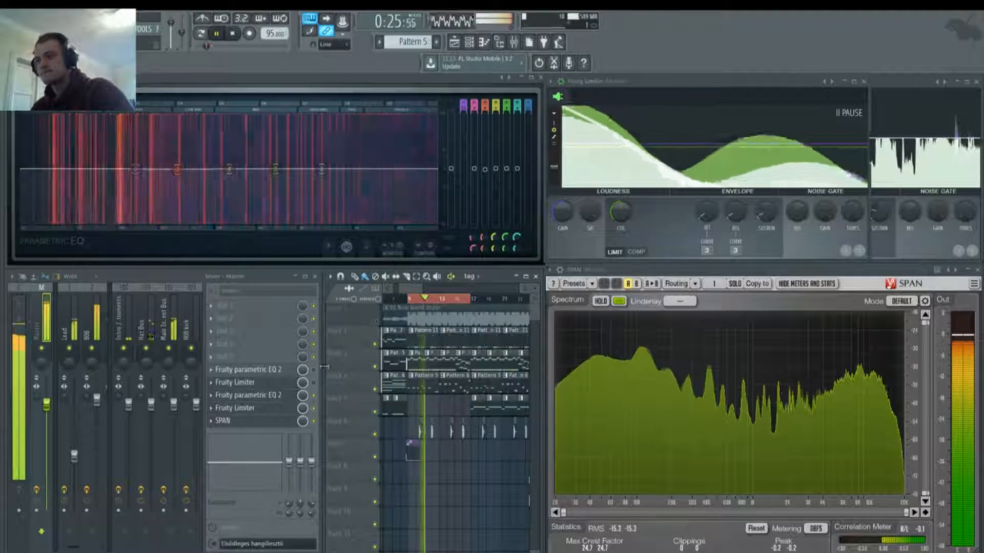
left_click(314, 370)
left_click(314, 382)
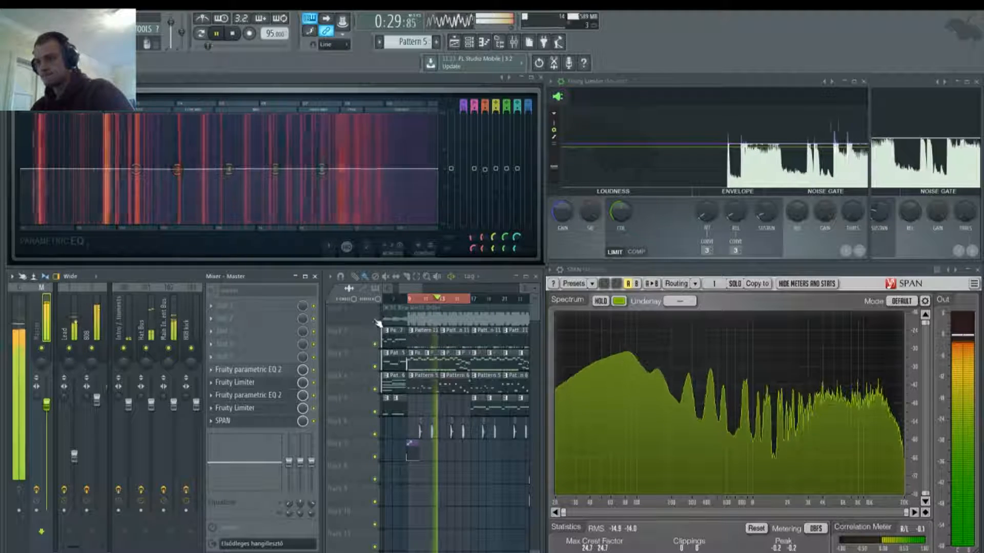
right_click(375, 322)
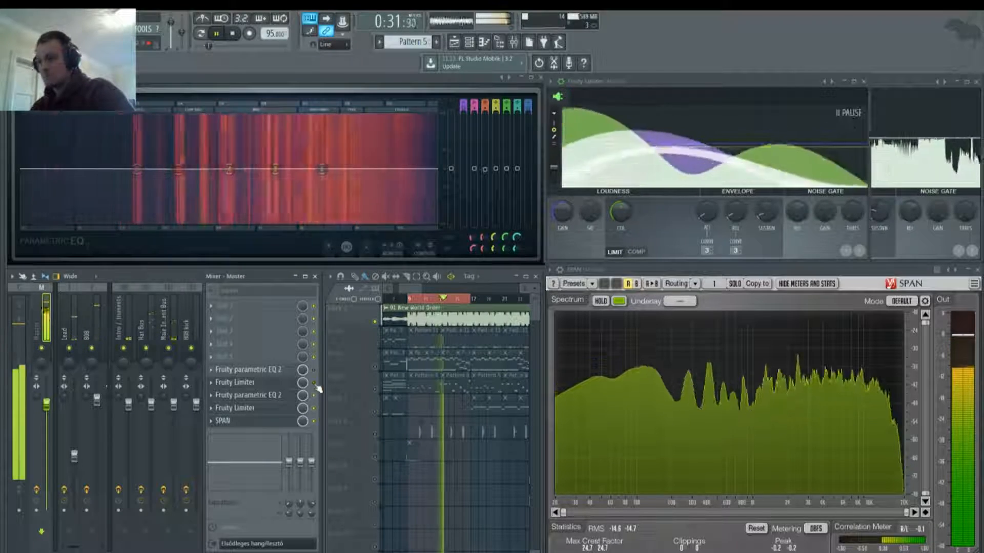
right_click(375, 322)
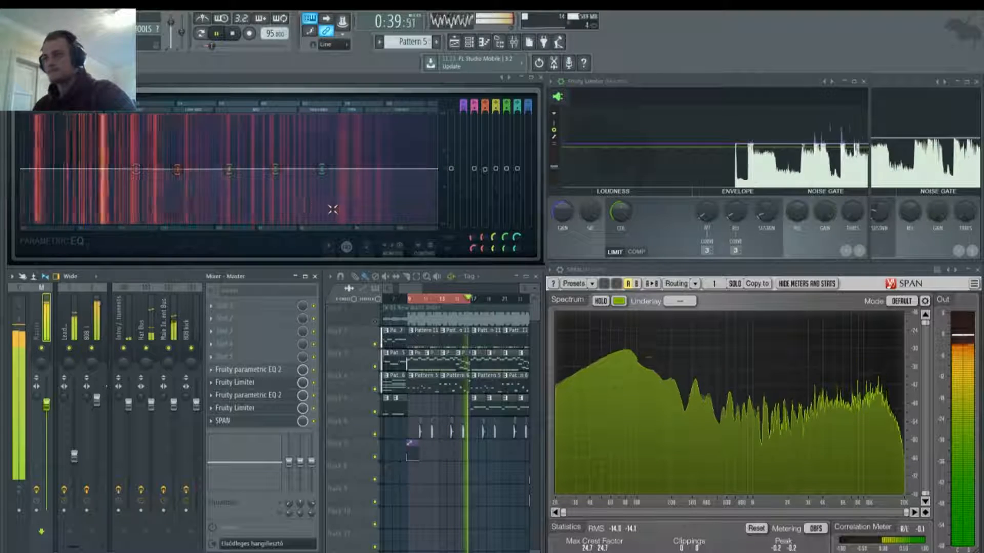
key("space")
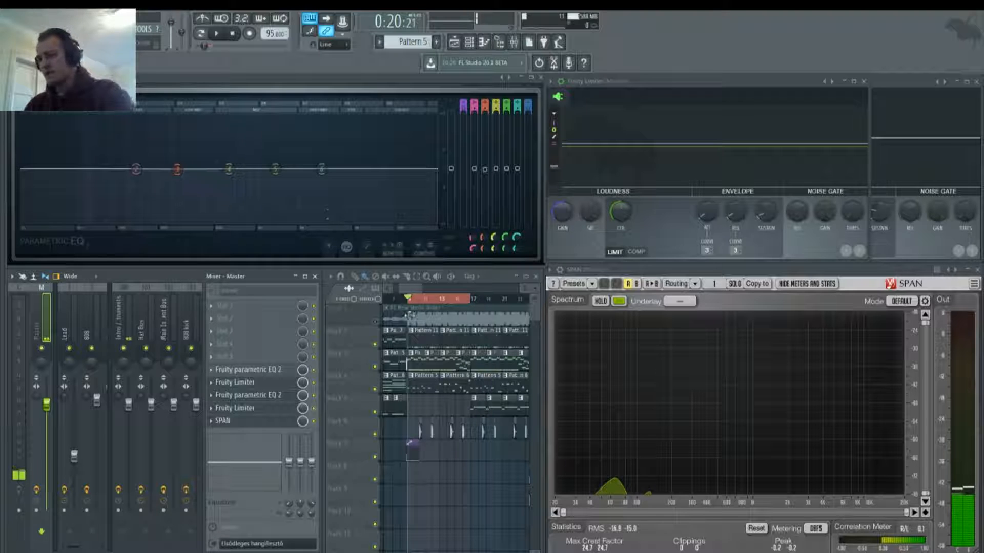
Open the 808 channel's synth from the channel rack and place its window over the rack
key("F6")
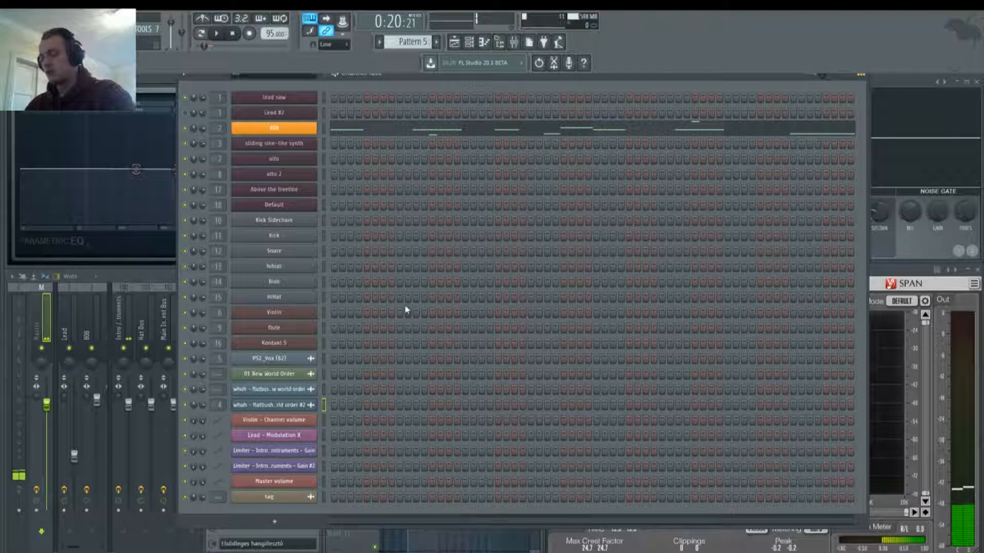
key("F6")
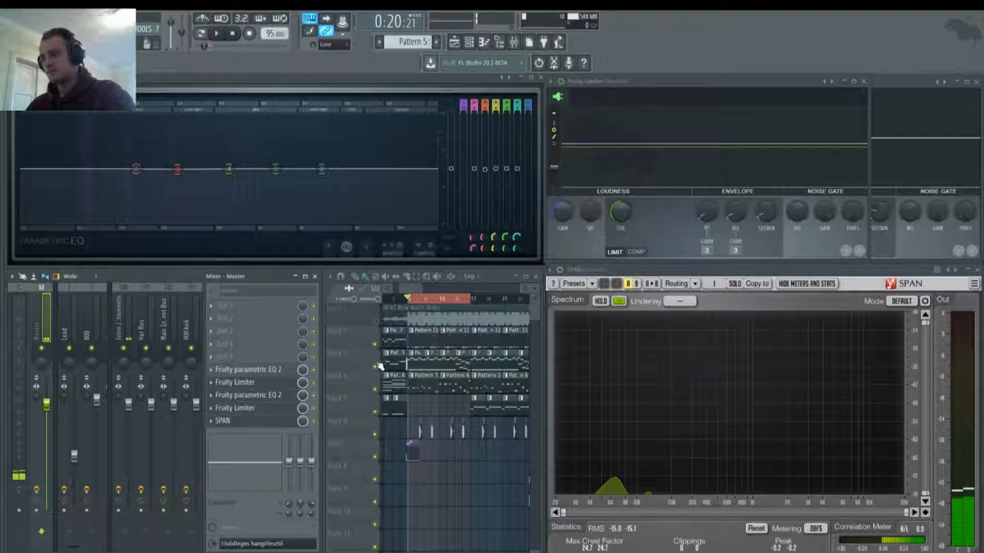
key("F6")
left_click(259, 128)
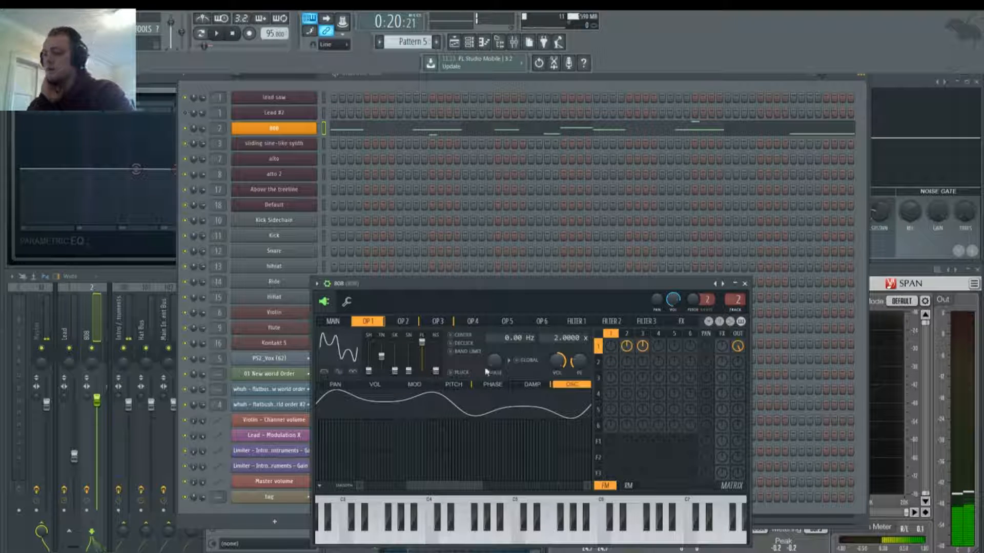
left_click_drag(522, 284, 492, 235)
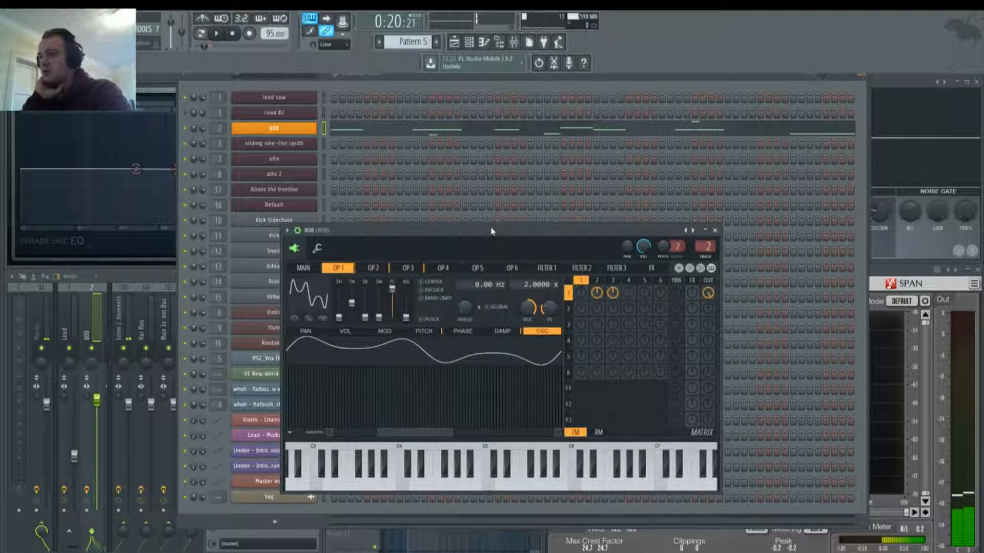
Play the song briefly, switch to pattern mode and audition Pattern 5 with the 808
key("space")
key("space")
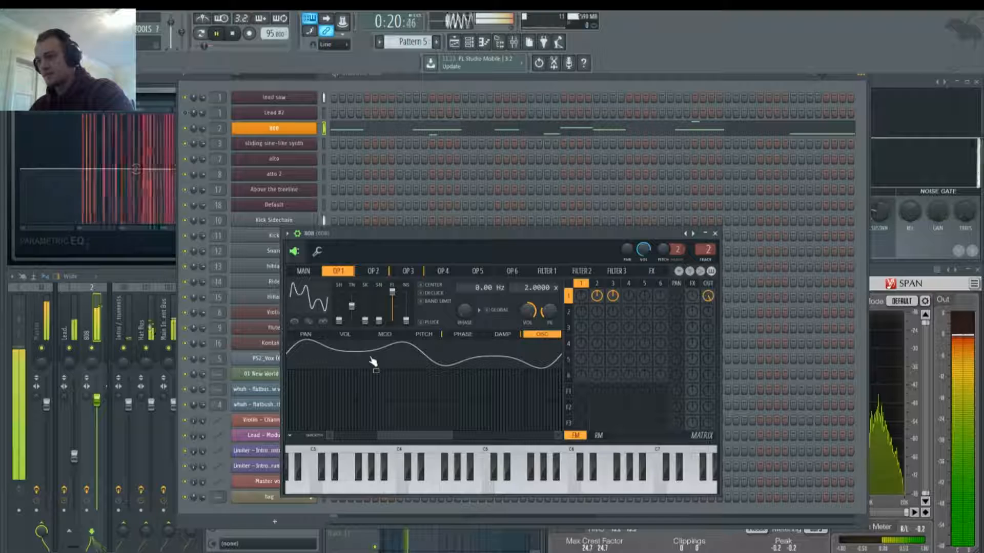
left_click(204, 35)
key("space")
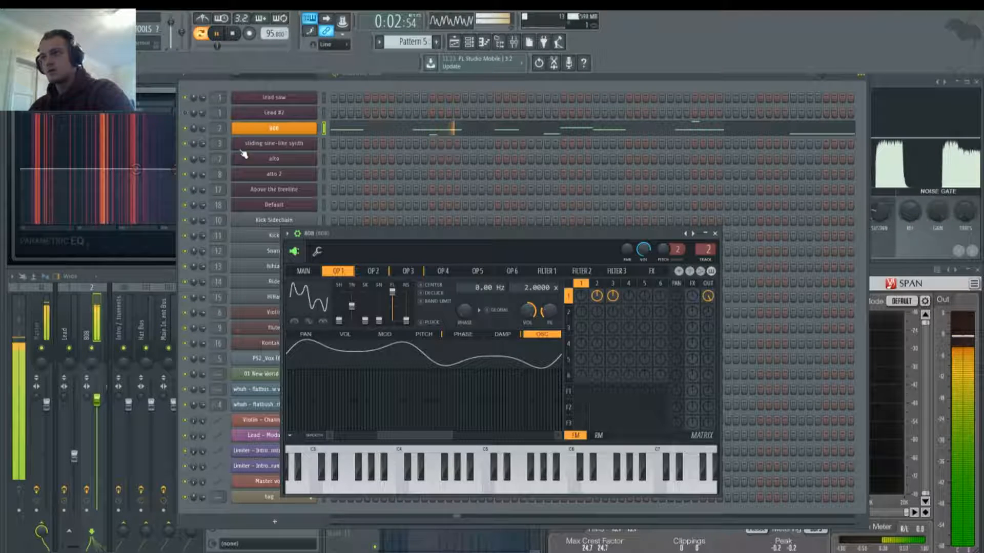
key("space")
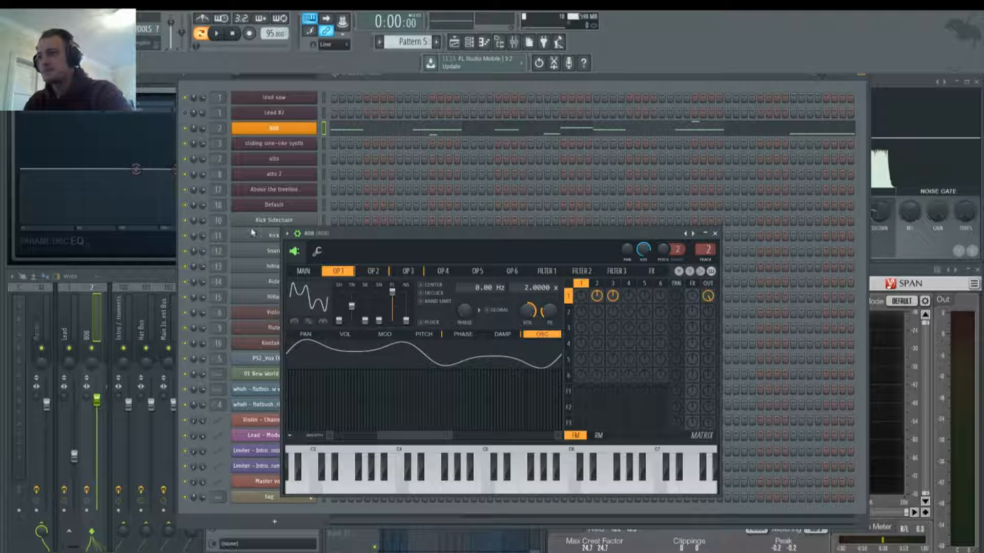
Add a Default synth channel on mixer track 2 below the 808 and copy all the 808 notes into its piano roll
left_click(272, 131)
left_click(366, 131)
left_click(366, 131)
left_click(360, 133)
key("ctrl+a")
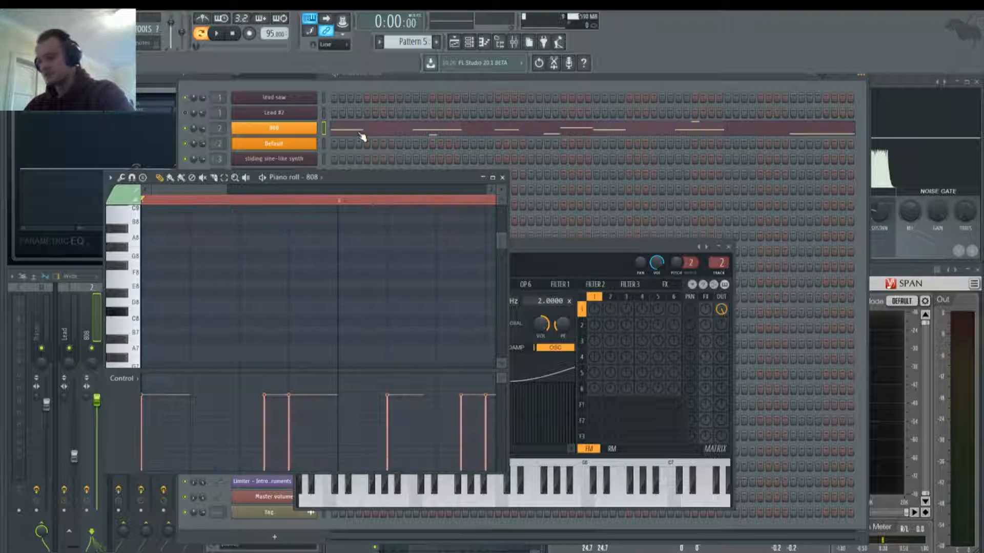
left_click(276, 147)
left_click(324, 145)
key("F7")
key("ctrl+v")
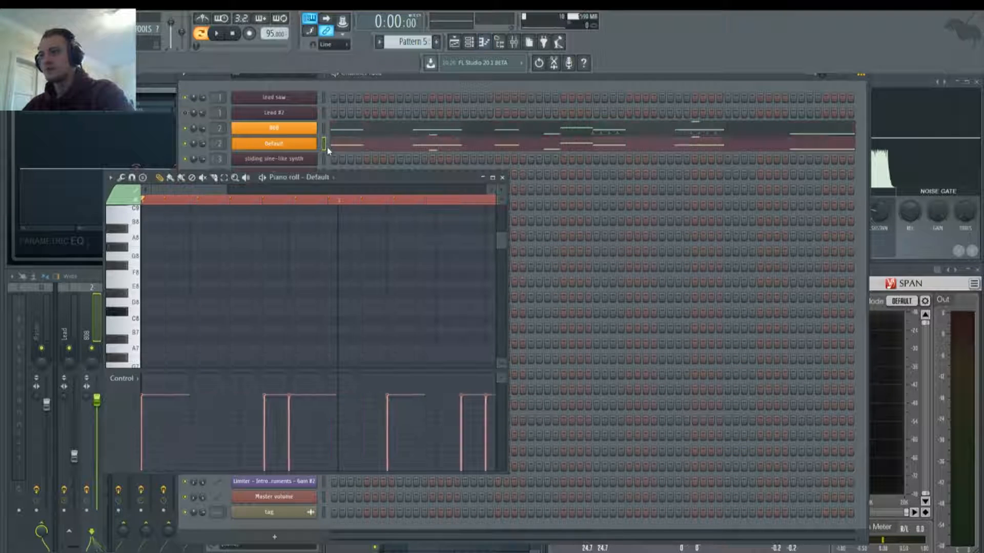
Solo the new Default channel below the 808 and audition its notes
left_click(194, 158)
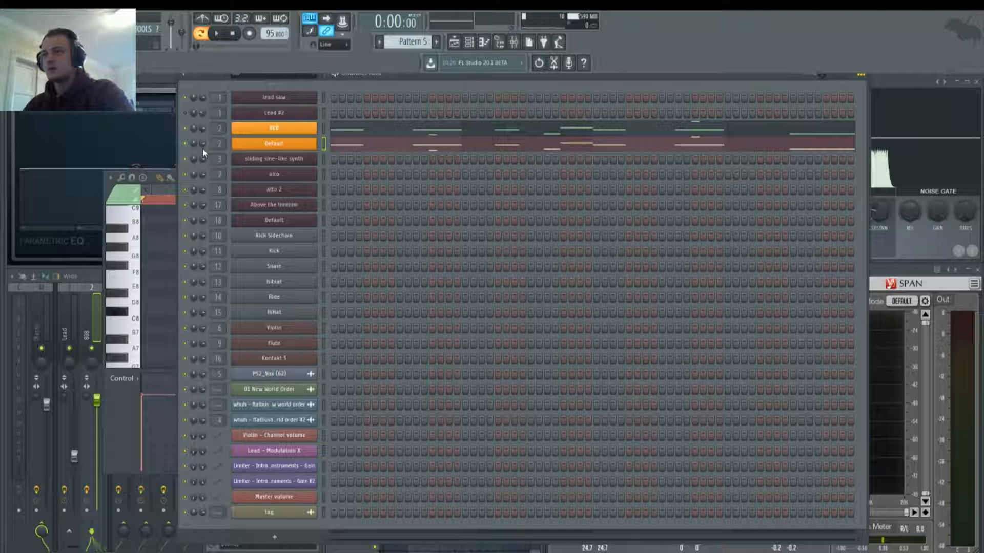
right_click(185, 144)
key("space")
key("space")
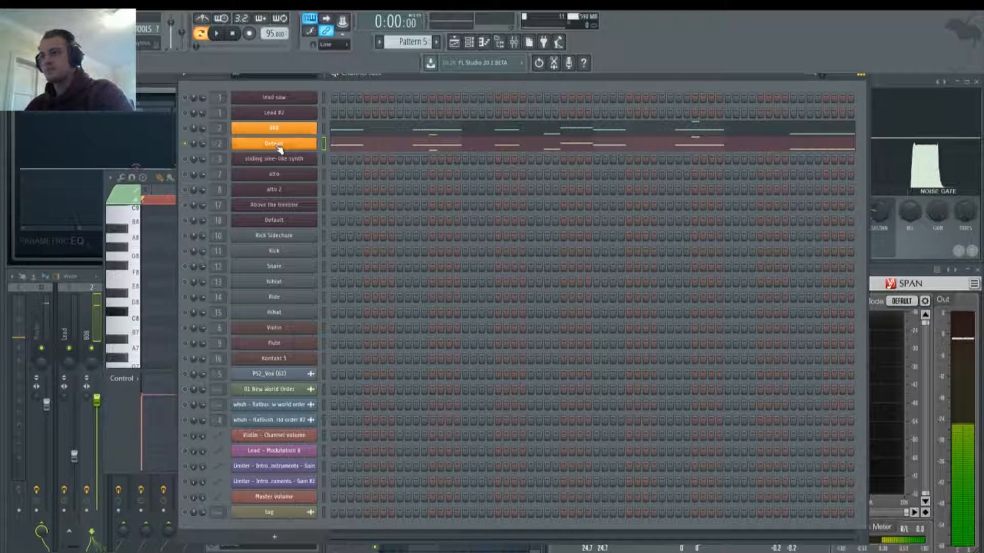
Open the Default channel's synth and try operator 1's modulation amount in the matrix while the pattern plays
left_click(280, 147)
key("space")
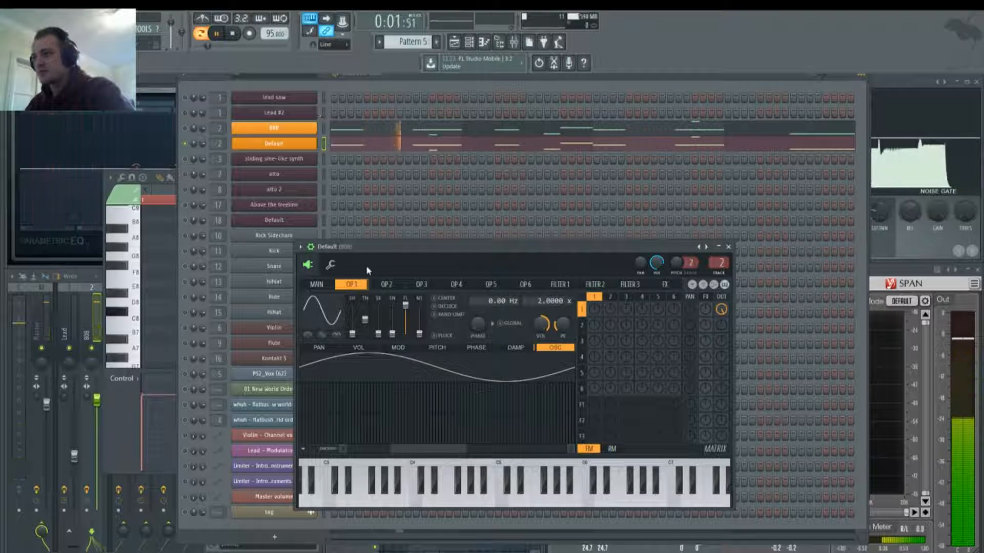
mouse_move(610, 310)
left_mouse_down()
mouse_move(610, 292)
mouse_move(610, 328)
left_mouse_up()
key("space")
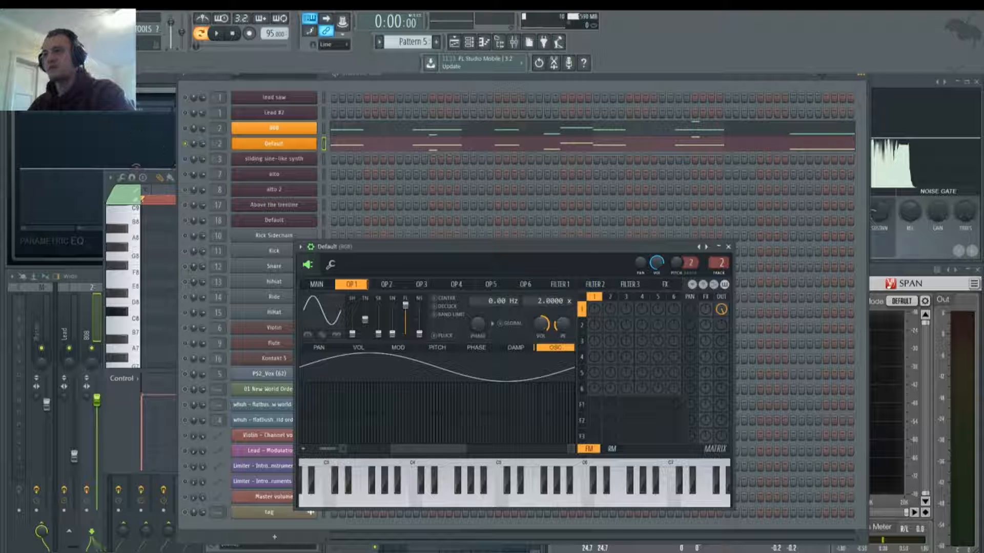
Switch back to song mode with all channels active, hide the channel rack and play the full mix
key("F5")
right_click(374, 322)
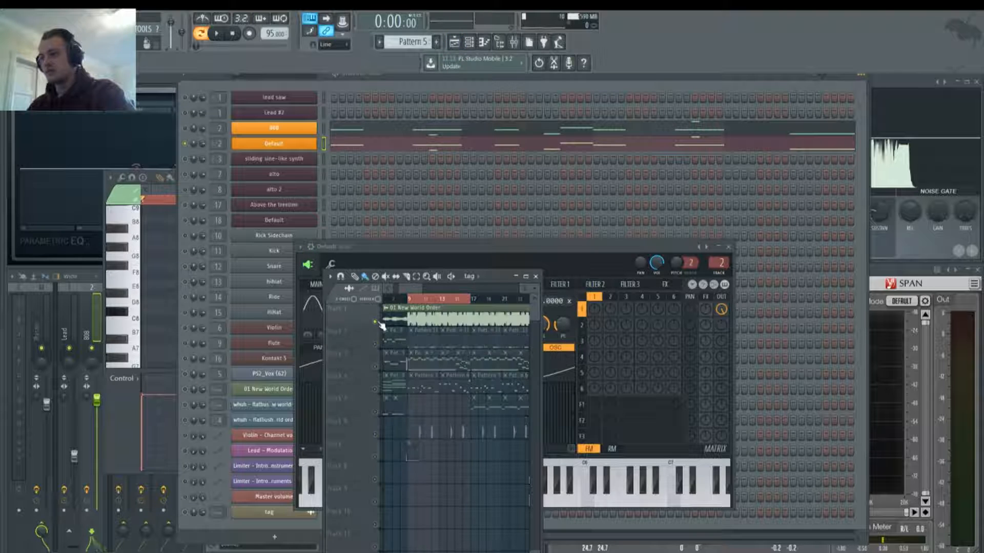
key("F5")
key("F5")
key("space")
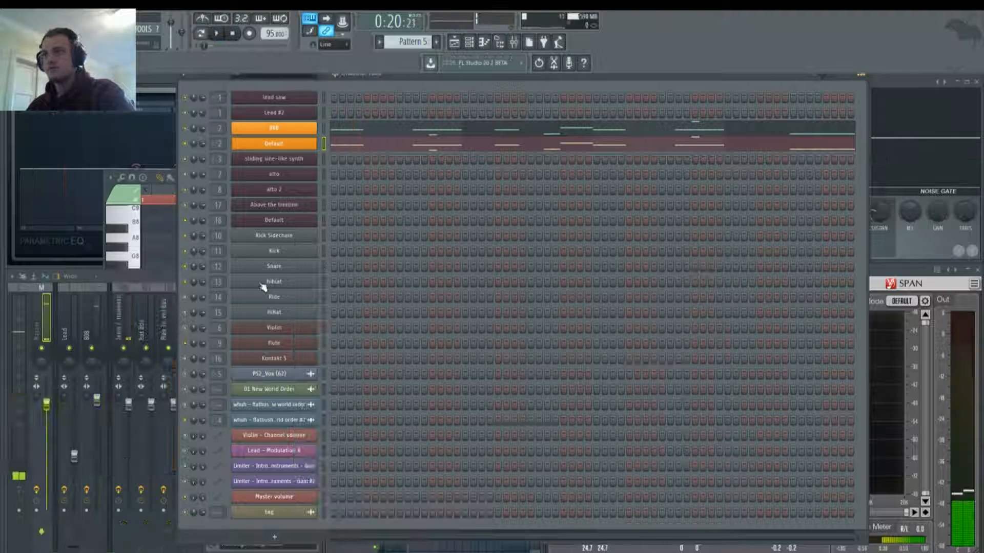
key("space")
key("F6")
key("space")
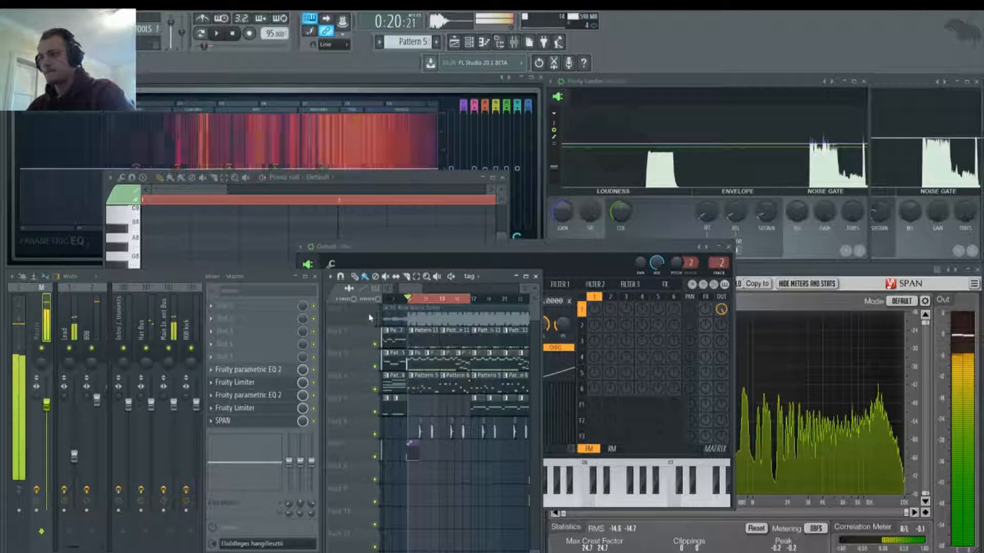
Solo the 01 New World Order reference track in the playlist and play it briefly
right_click(375, 321)
key("space")
key("space")
Move the parametric EQ's highest band down as a steep low-pass filter and play the reference's isolated low end
left_click(336, 78)
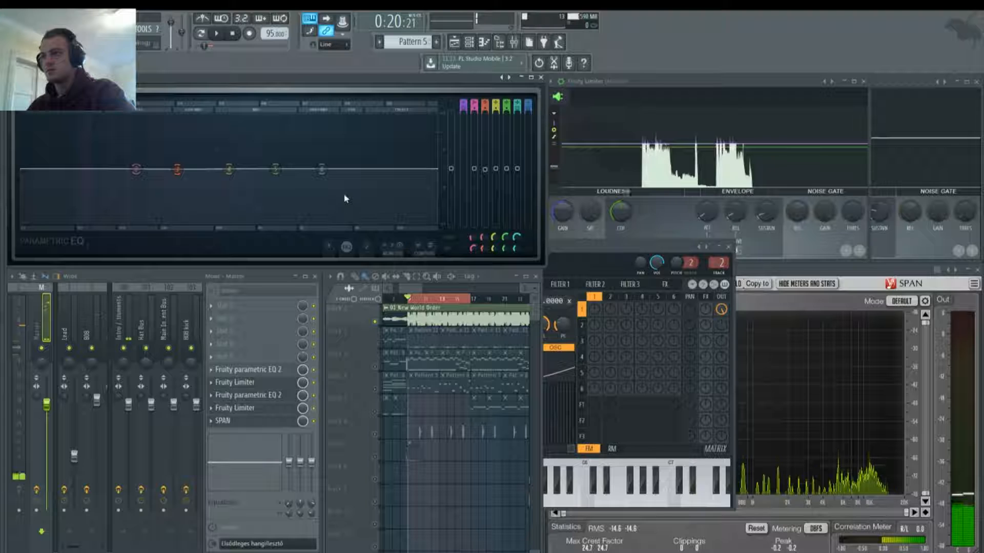
left_click_drag(322, 168, 187, 170)
key("space")
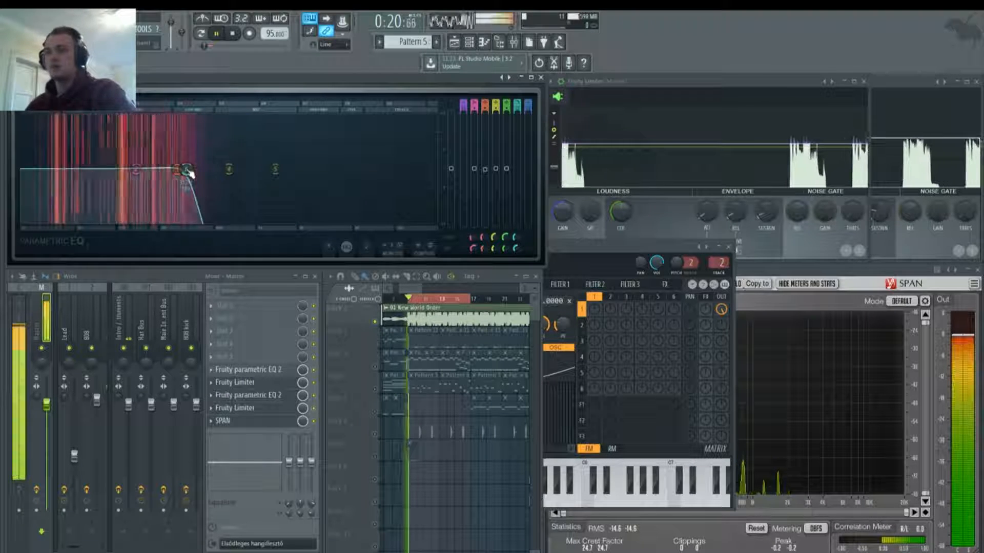
key("space")
key("space")
left_click_drag(187, 170, 189, 170)
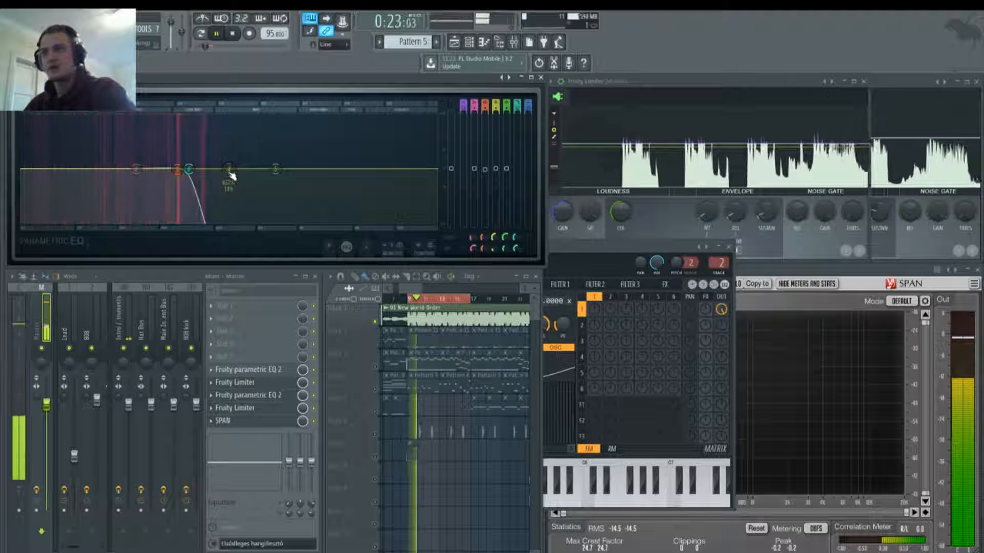
Sweep a narrow boost of a parametric EQ band through the reference's low end during playback, and reset the band
left_click_drag(229, 170, 208, 171)
key("space")
left_click_drag(130, 167, 124, 144)
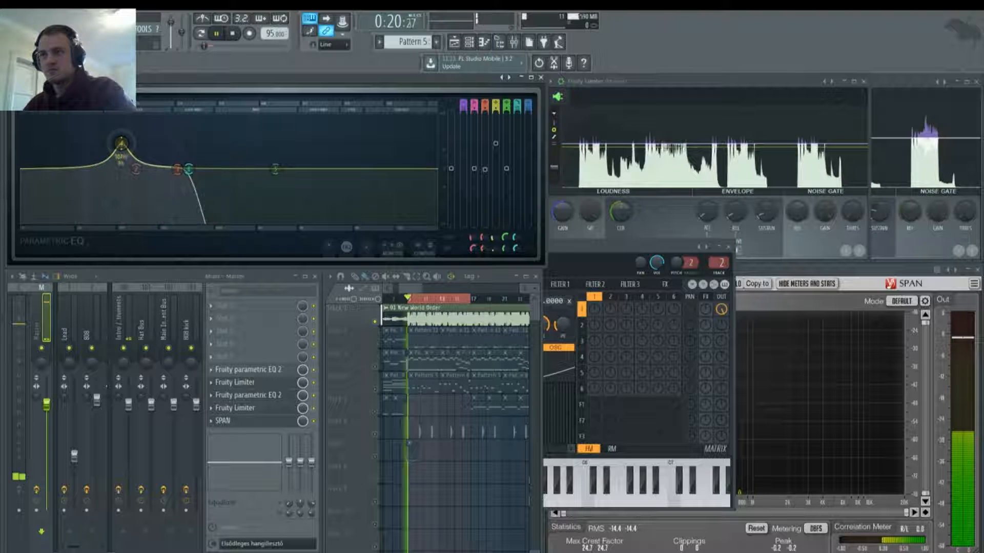
key("space")
key("space")
left_click_drag(120, 142, 239, 180)
left_click_drag(216, 177, 152, 146)
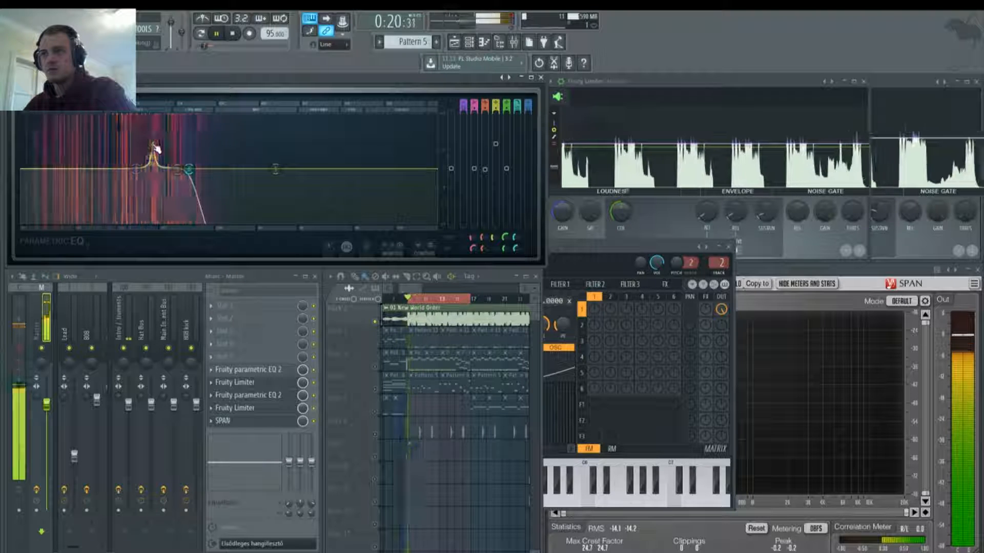
left_click_drag(153, 145, 106, 166)
key("space")
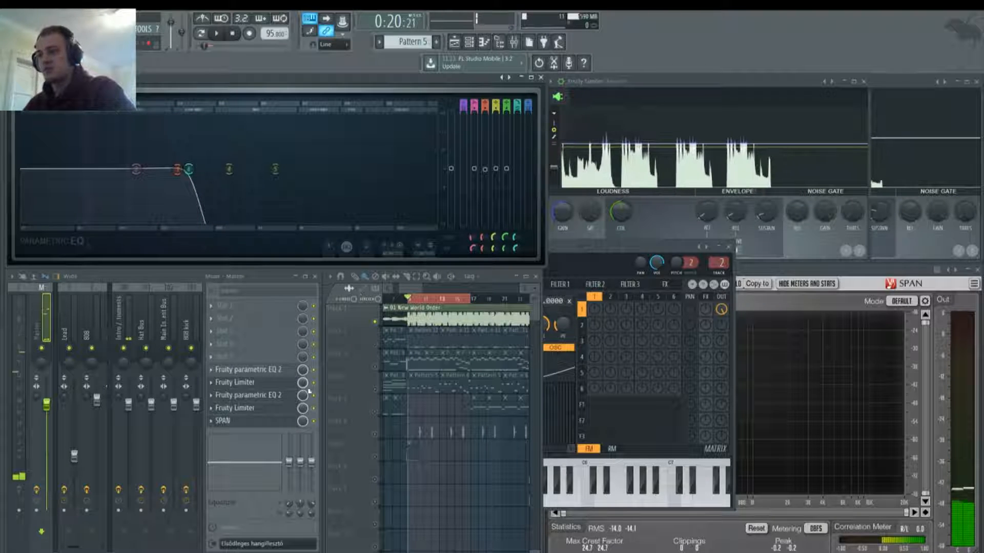
Play the New World Order reference with the master's low-pass EQ bypassed, and unsolo its playlist track
key("space")
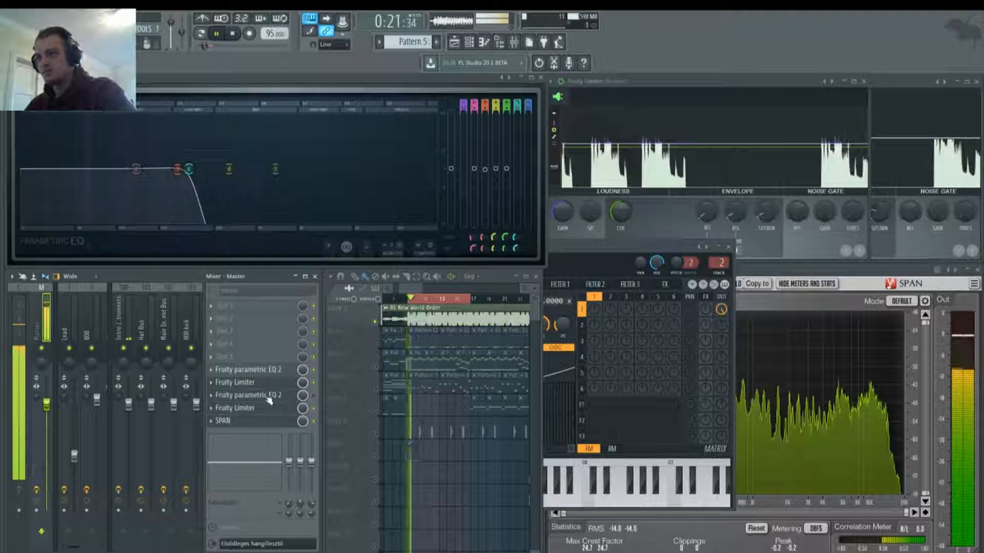
key("space")
right_click(375, 322)
key("space")
Bring the Default synth forward and show the first harmonics of operator 1's oscillator
left_click(648, 278)
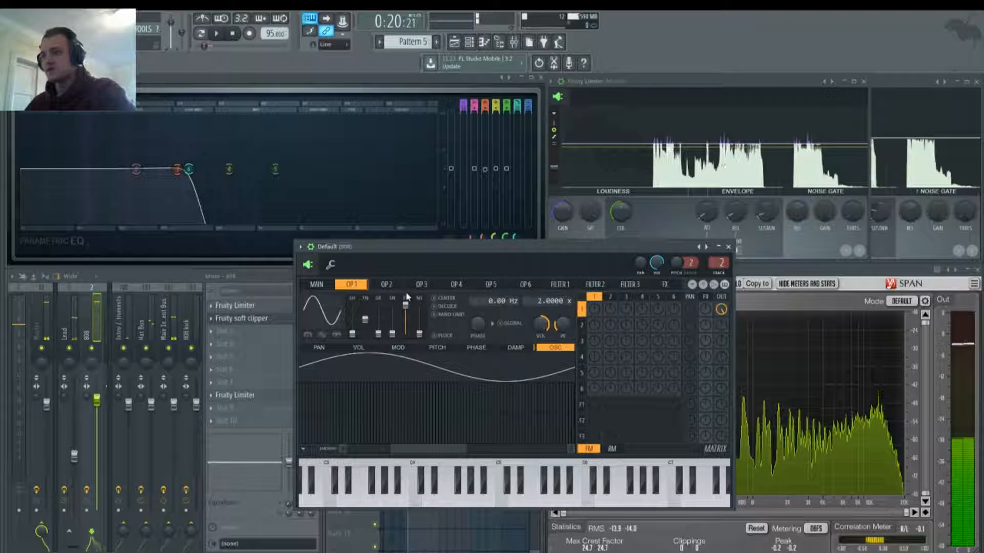
key("space")
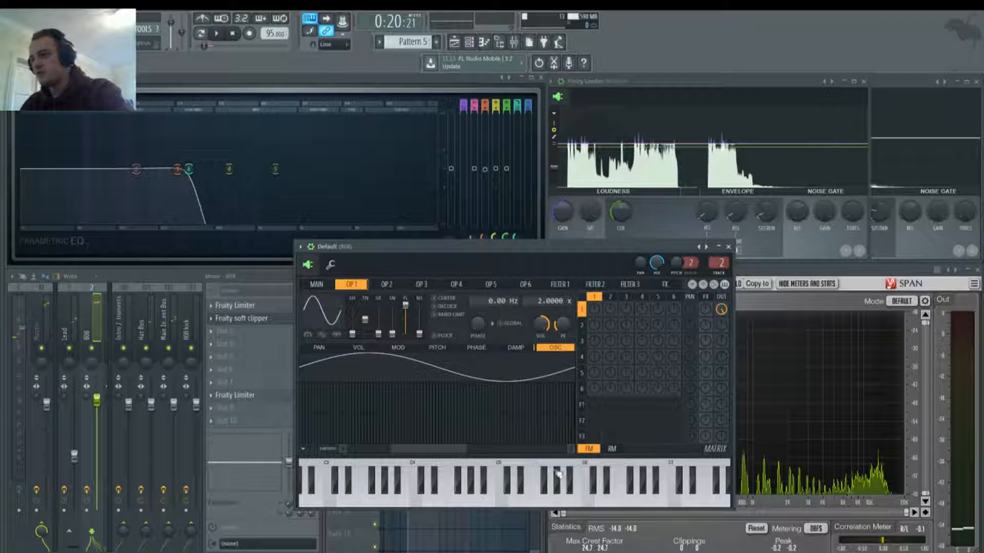
left_click(318, 347)
left_click_drag(329, 246, 318, 216)
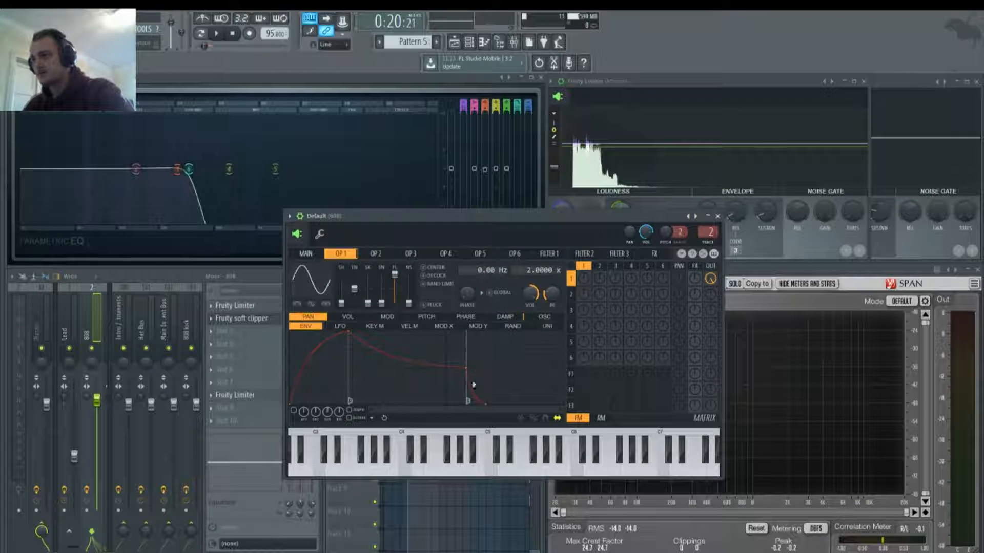
left_click(544, 318)
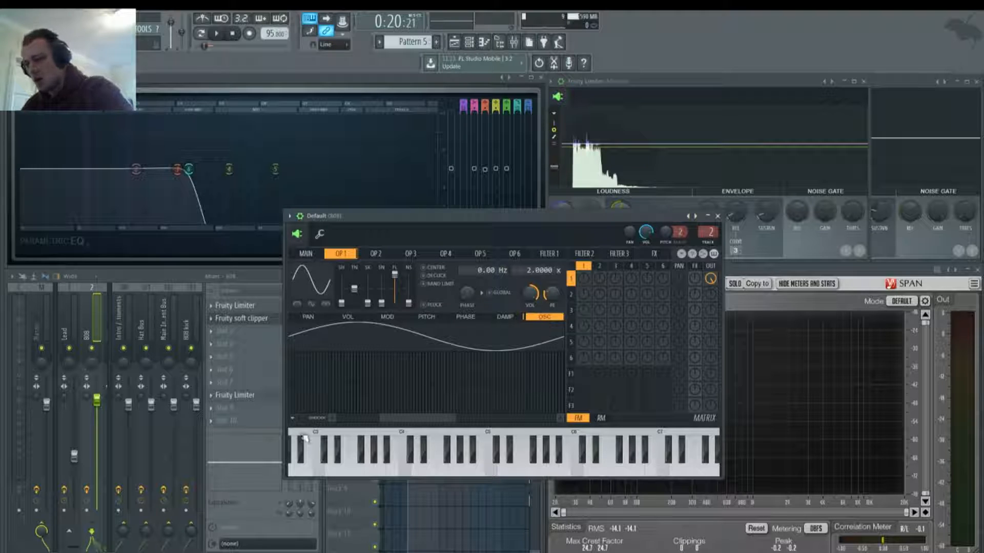
scroll(301, 378, "up", 2)
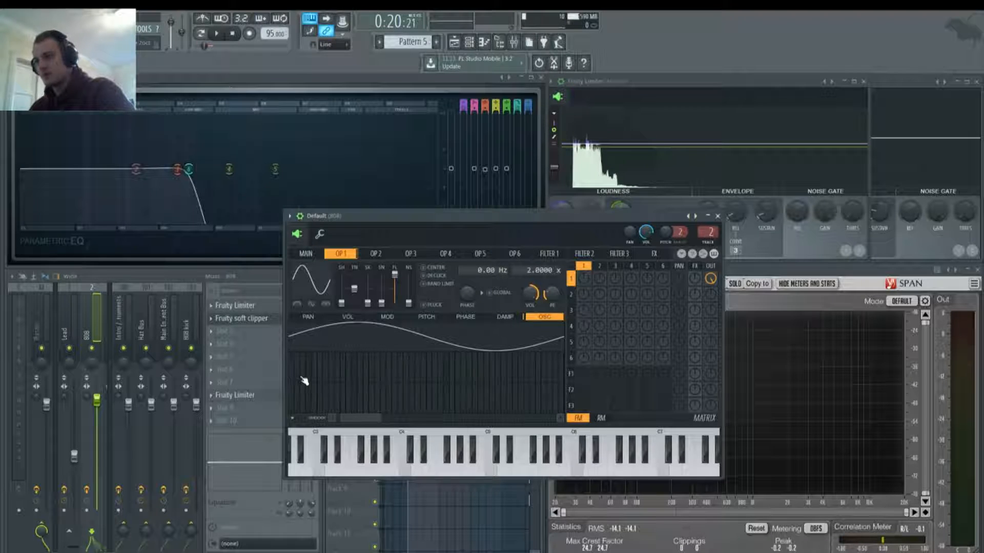
scroll(311, 376, "up", 1)
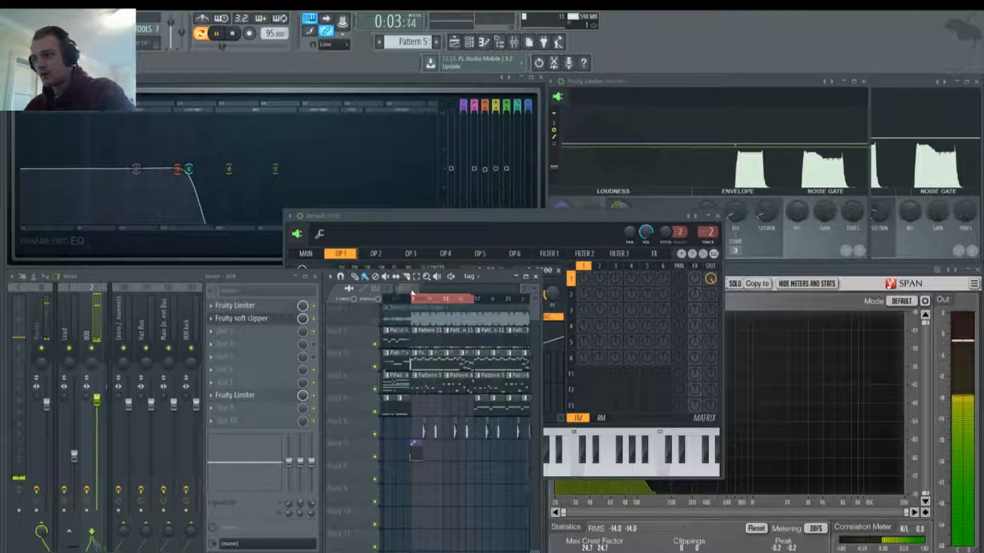
Try operator 1's third, fourth and fifth harmonics at full level with the pattern playing, and clear them
left_click_drag(403, 289, 380, 291)
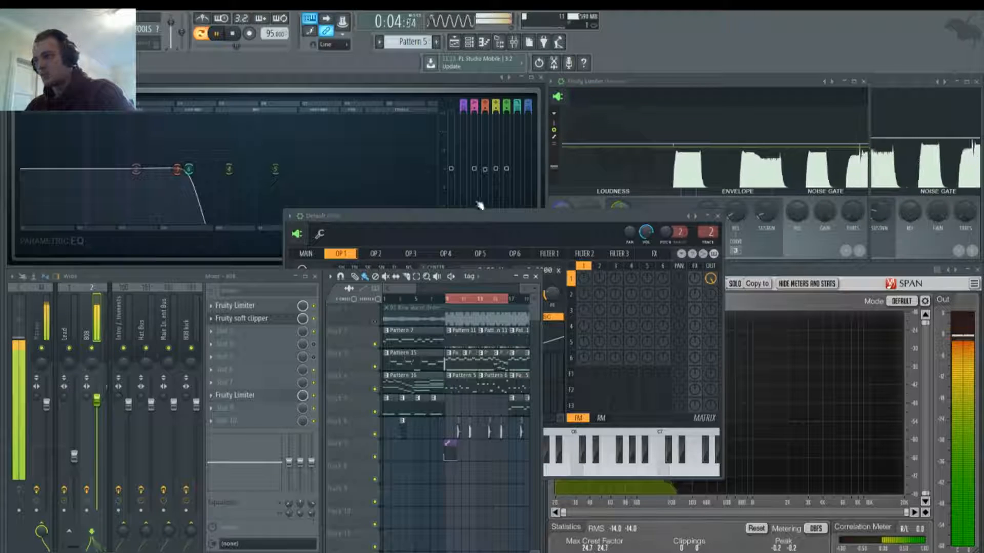
left_click(474, 219)
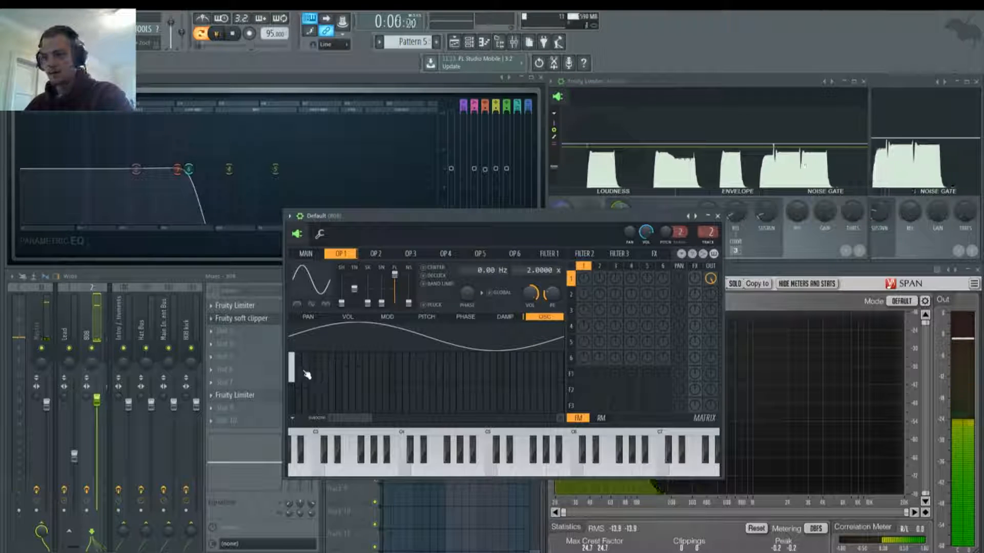
left_click_drag(308, 376, 307, 353)
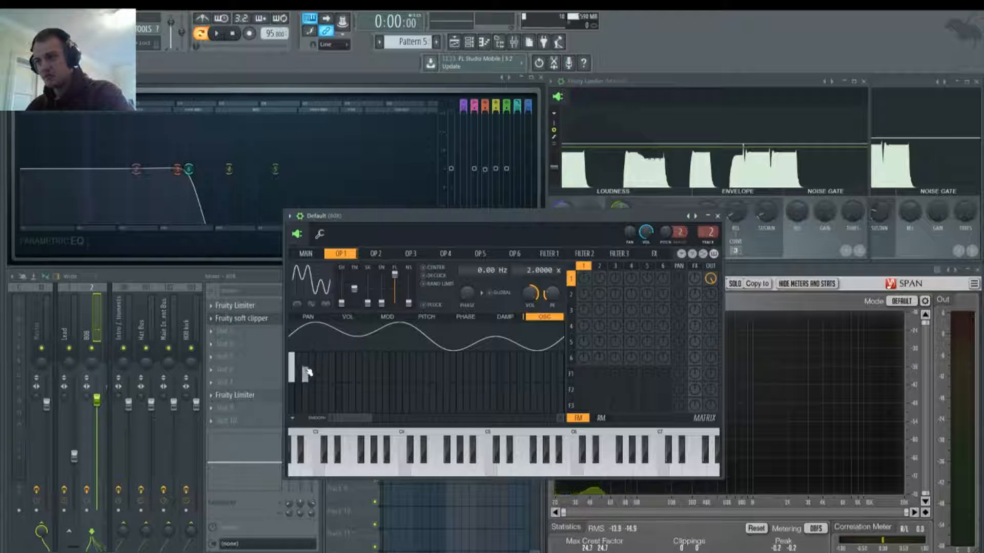
mouse_move(314, 354)
left_mouse_down()
mouse_move(314, 370)
mouse_move(319, 279)
left_mouse_up()
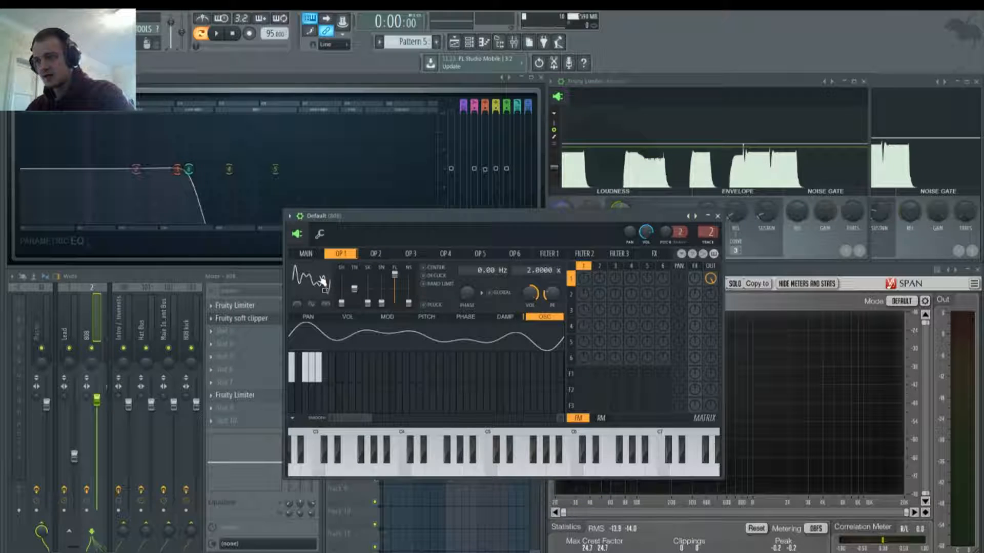
key("space")
mouse_move(306, 373)
left_mouse_down()
mouse_move(320, 397)
mouse_move(312, 384)
left_mouse_up()
key("space")
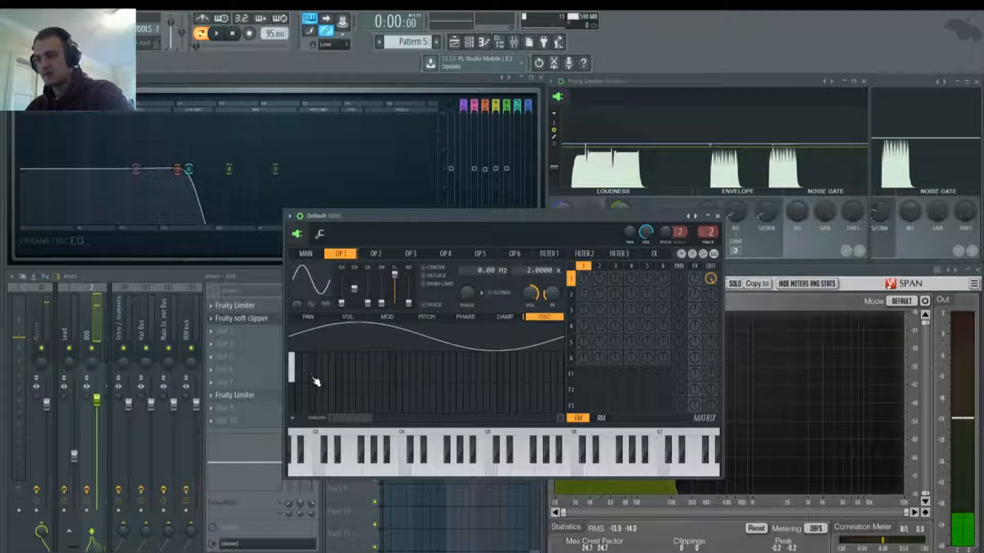
Raise operator 1's second harmonic to full level in the Default synth and listen to the pattern
left_click_drag(303, 358, 301, 352)
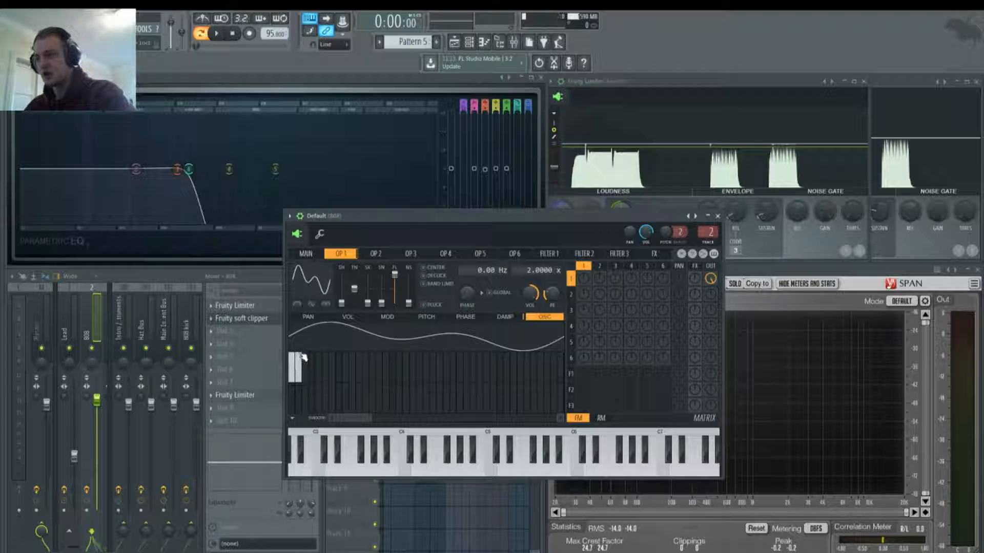
key("space")
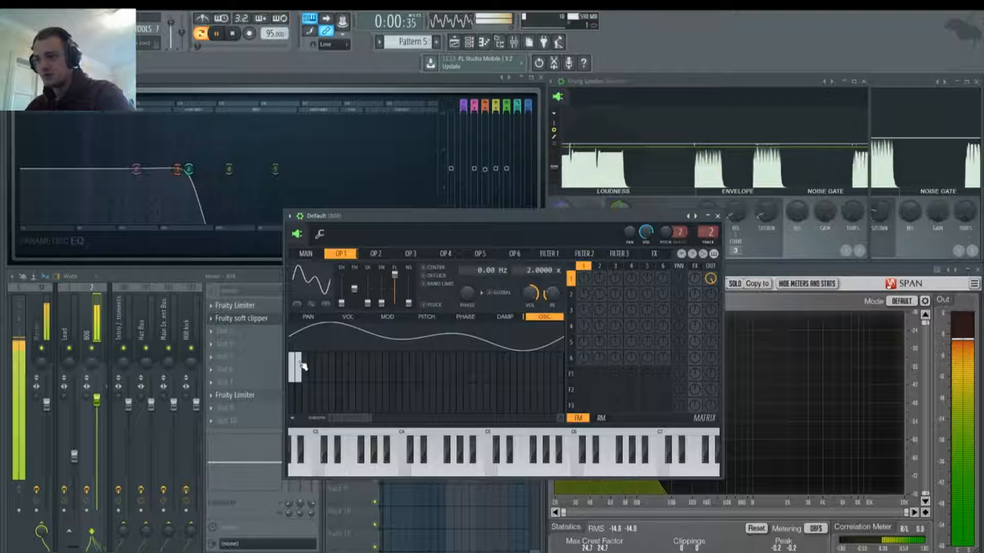
key("space")
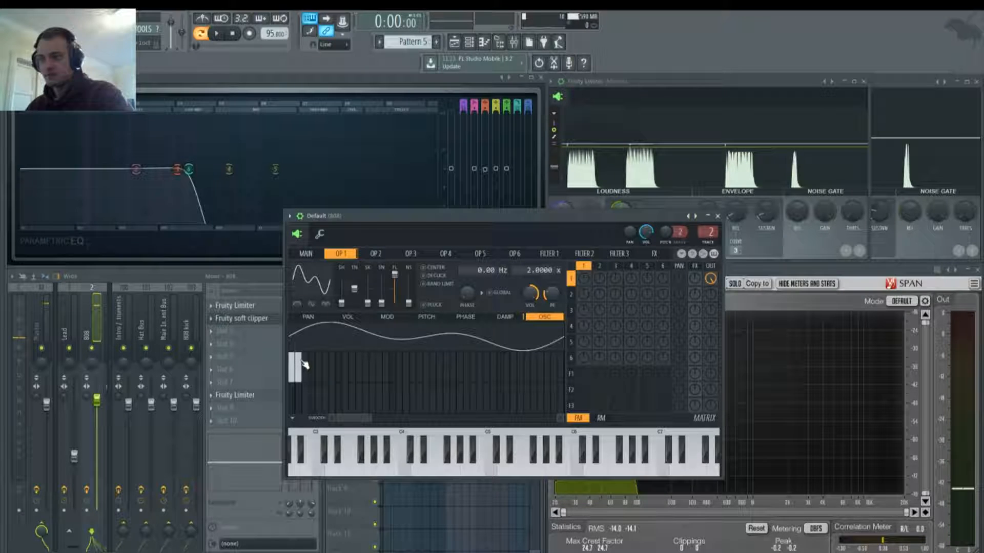
key("space")
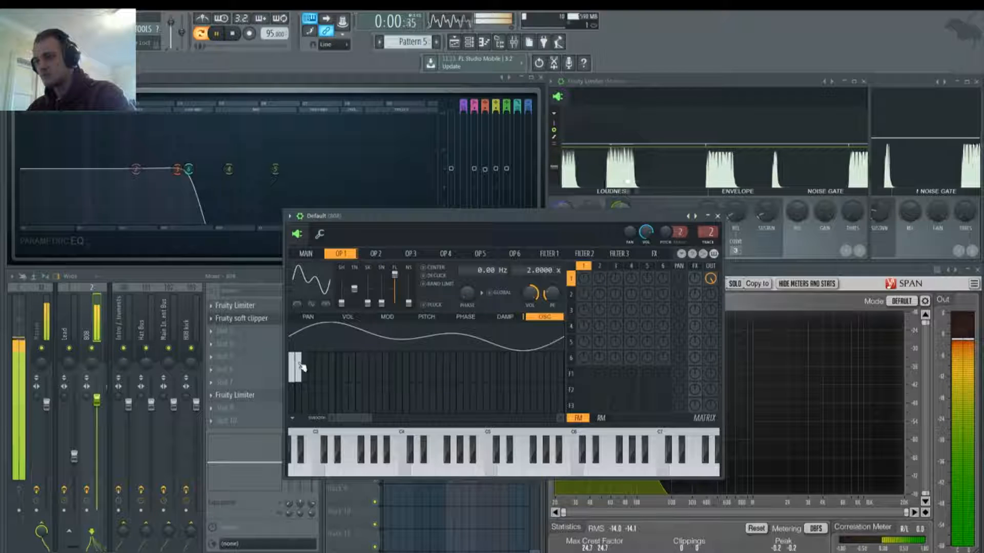
Try the fifth harmonic alone by clearing the first two, and switch back to only the fundamental at full level
mouse_move(292, 371)
left_mouse_down()
mouse_move(301, 387)
mouse_move(307, 331)
mouse_move(314, 397)
left_mouse_up()
key("space")
mouse_move(319, 363)
left_mouse_down()
mouse_move(314, 352)
mouse_move(318, 384)
mouse_move(321, 339)
left_mouse_up()
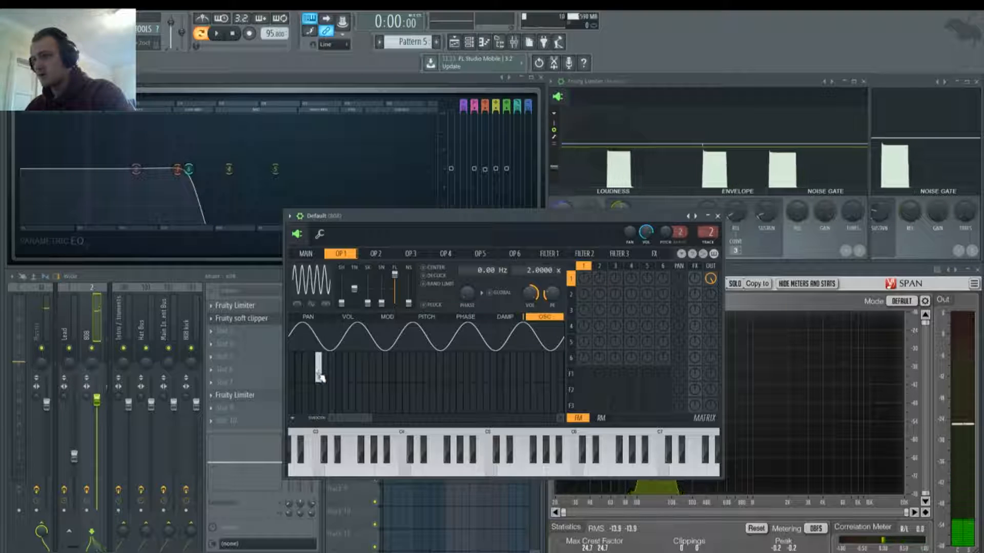
mouse_move(320, 378)
left_mouse_down()
mouse_move(318, 391)
mouse_move(293, 353)
left_mouse_up()
Play the fundamental on its own, and add operator 1's third harmonic at full level
key("space")
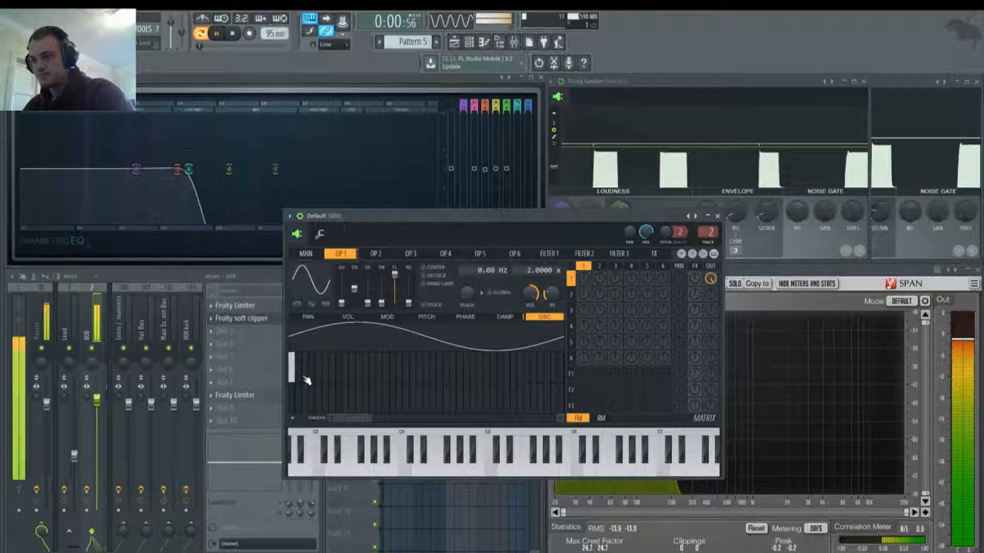
key("space")
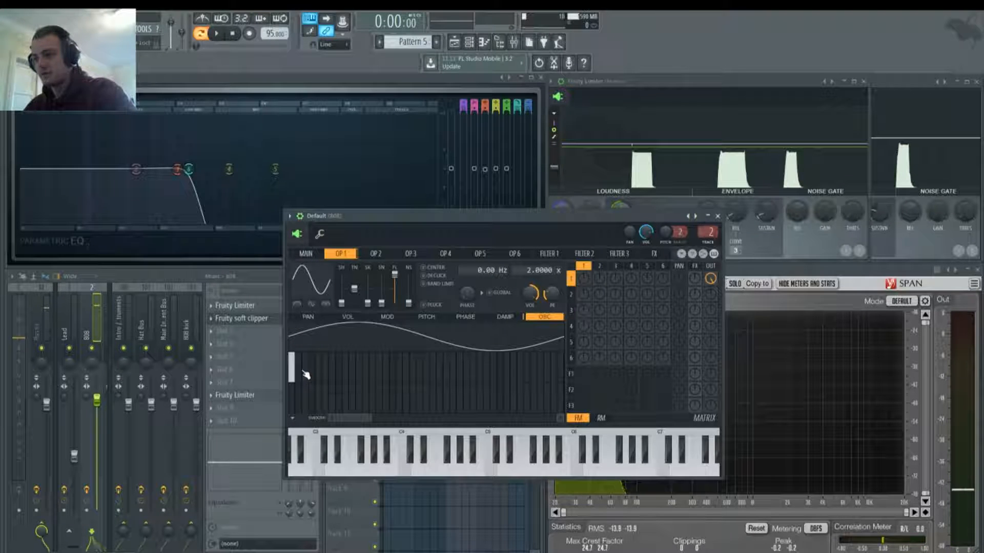
left_click_drag(308, 376, 305, 353)
key("space")
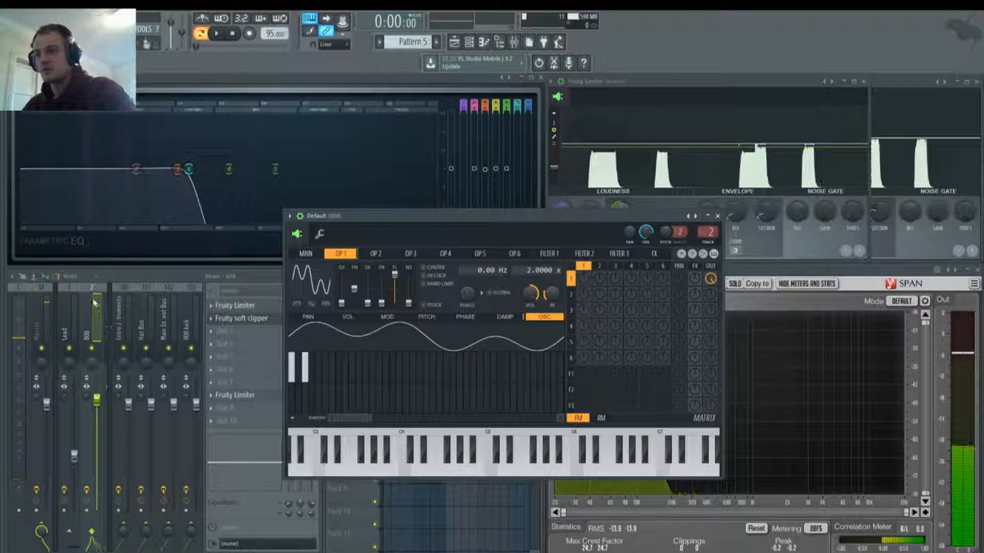
Remove the low-pass band from the master channel's Fruity parametric EQ 2 and play the pattern
left_click(40, 323)
left_click(282, 398)
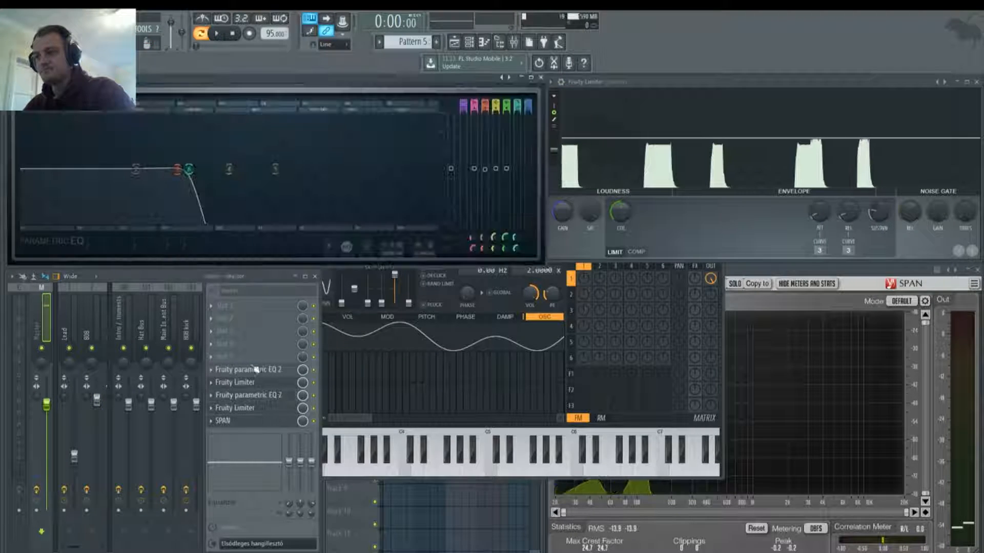
left_click_drag(188, 169, 320, 170)
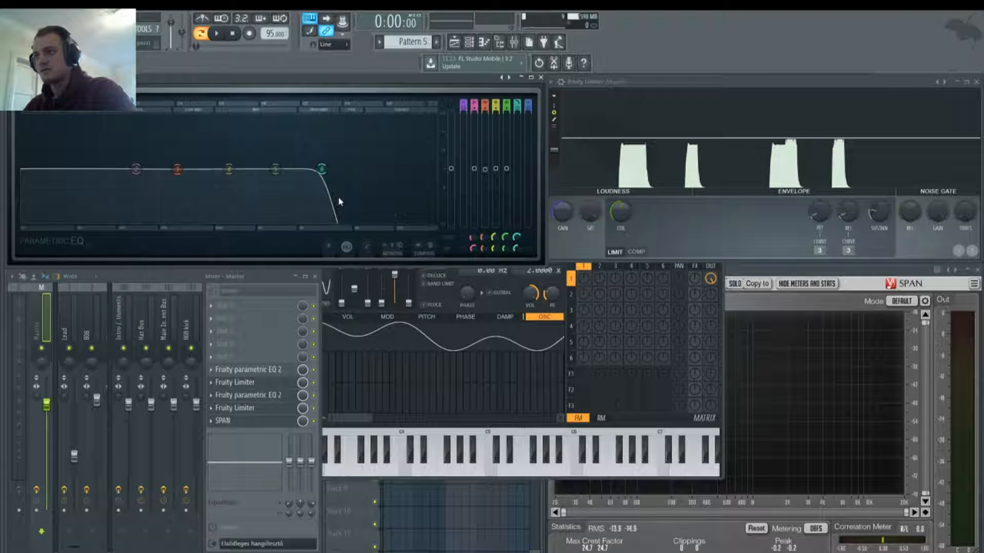
key("space")
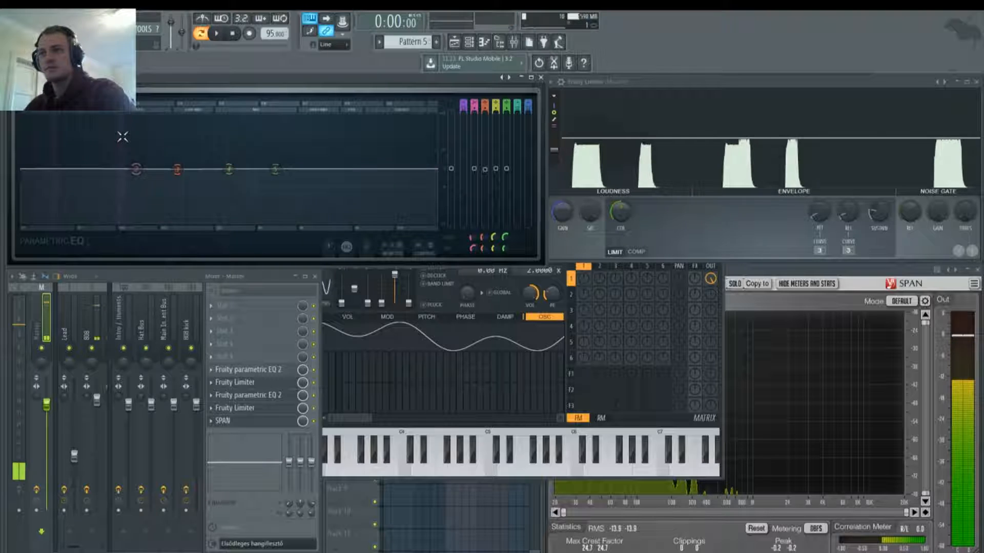
key("space")
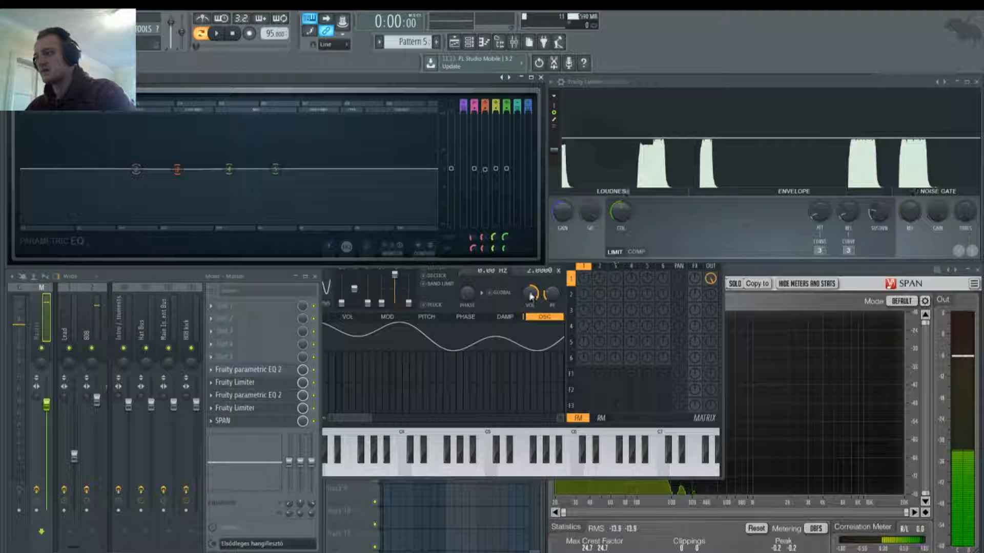
Clear the third harmonic in the Default synth's operator 1 during playback to hear the bare fundamental
left_click(474, 357)
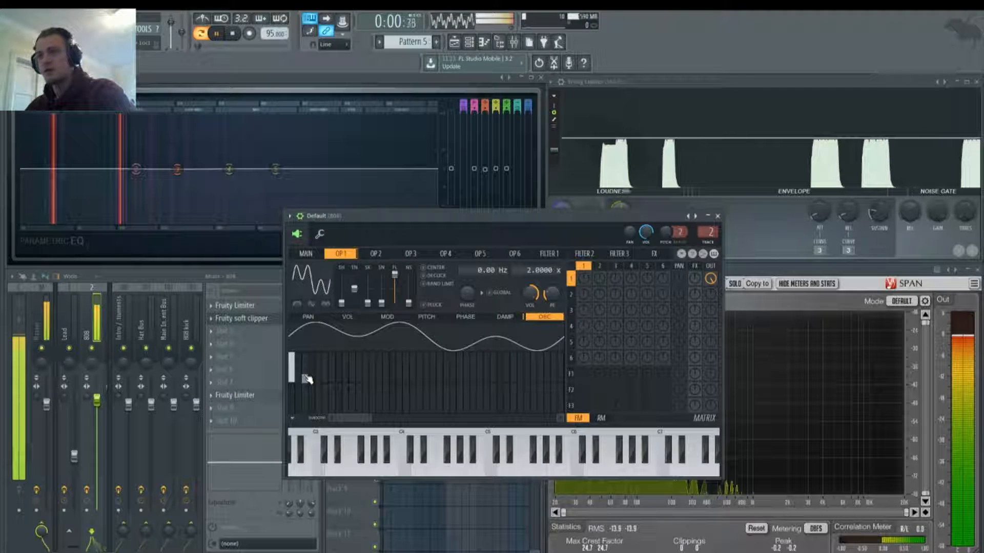
left_click_drag(307, 367, 308, 391)
key("space")
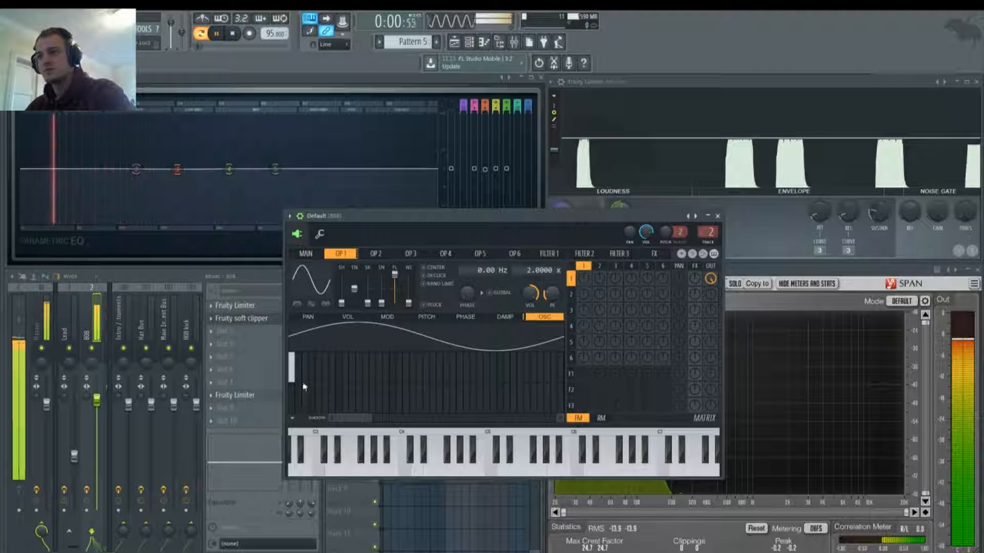
Set operator 1's third and fifth harmonics to full level and examine the playing pattern's partials in the master EQ
left_click(307, 368)
mouse_move(310, 372)
left_mouse_down()
mouse_move(310, 348)
mouse_move(319, 354)
left_mouse_up()
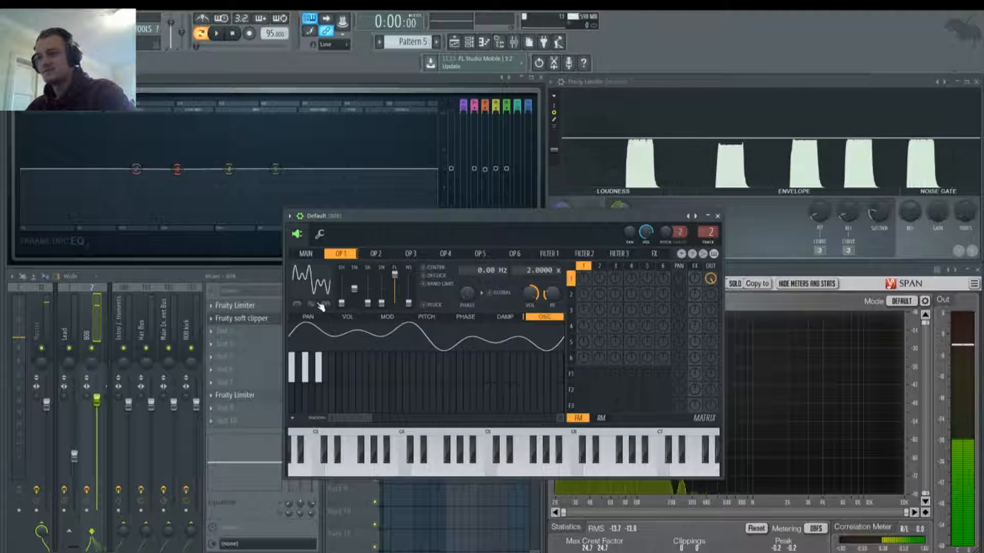
key("space")
left_click(169, 180)
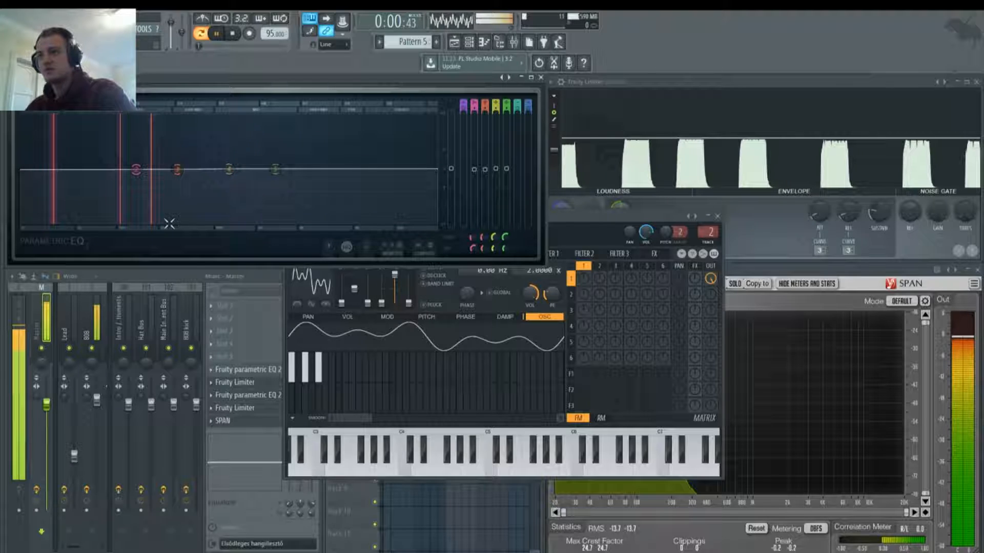
Open the 808 channel's synth from the channel rack and examine the first harmonics of operator 1's oscillator
left_click(578, 222)
key("F6")
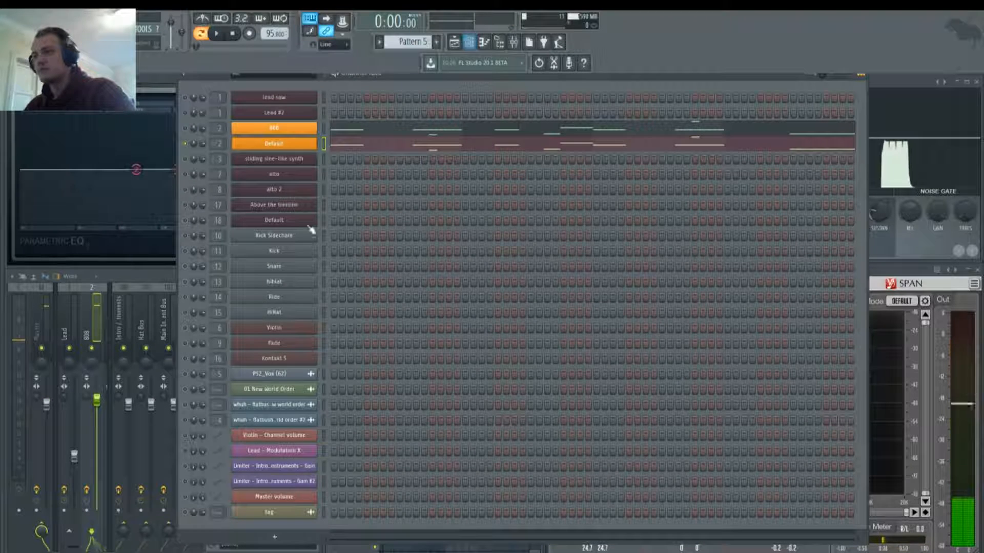
left_click(274, 128)
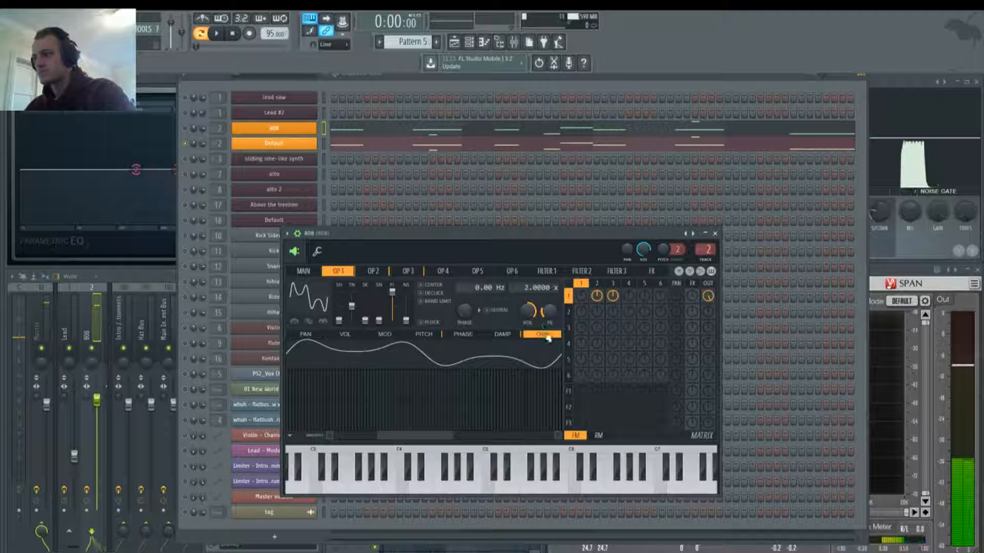
left_click_drag(418, 438, 365, 437)
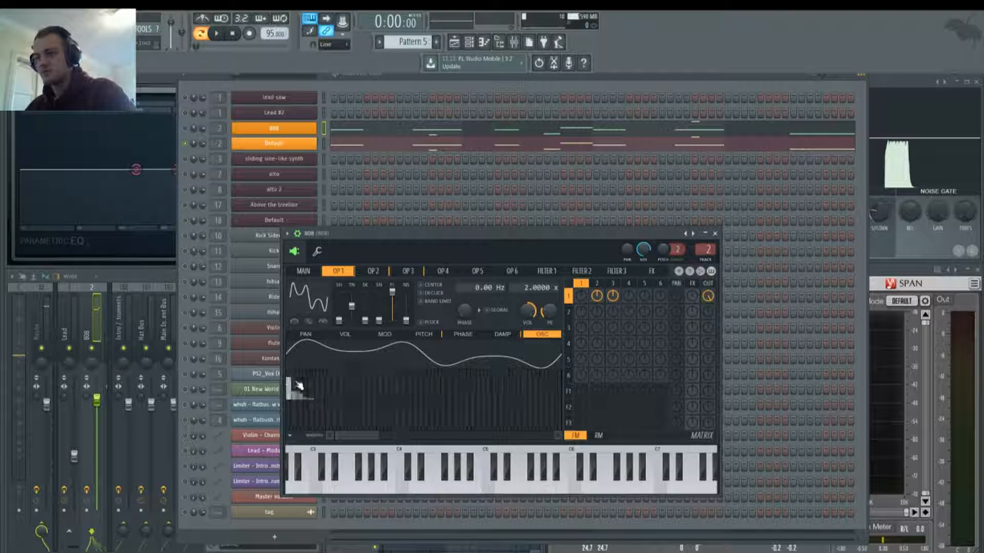
scroll(299, 394, "up", 1)
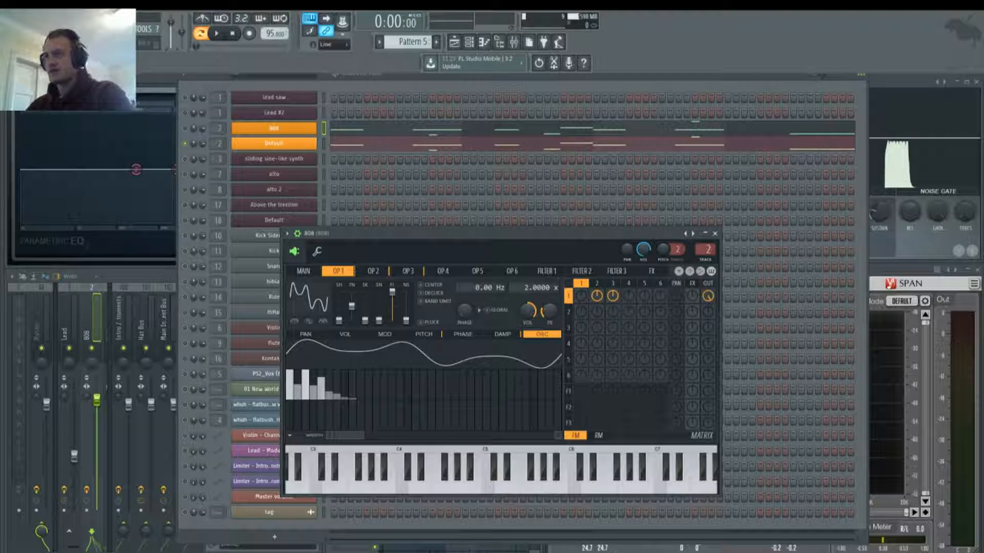
Open the Default synth from the channel rack and compare operator 1's harmonics with those in the 808 synth
left_click(139, 88)
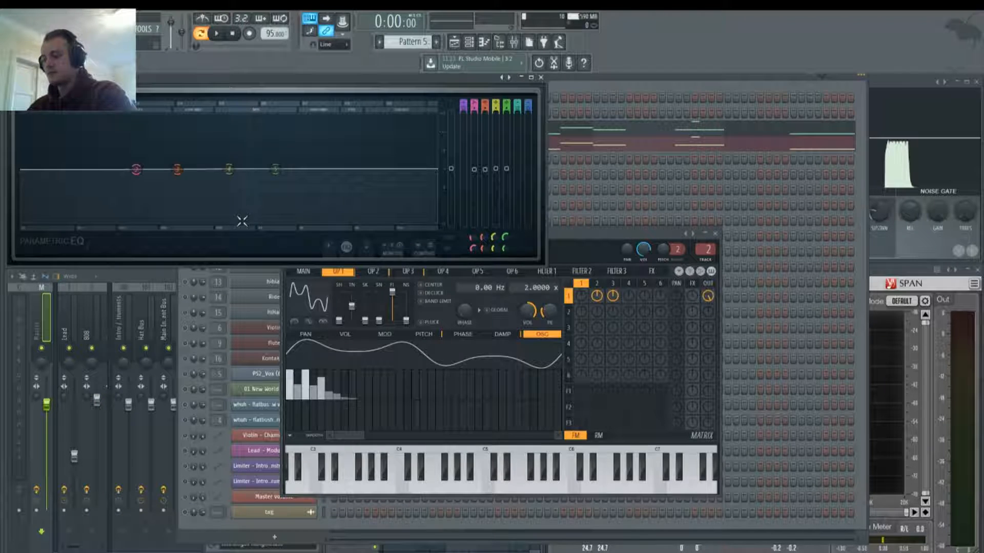
key("F6")
key("F6")
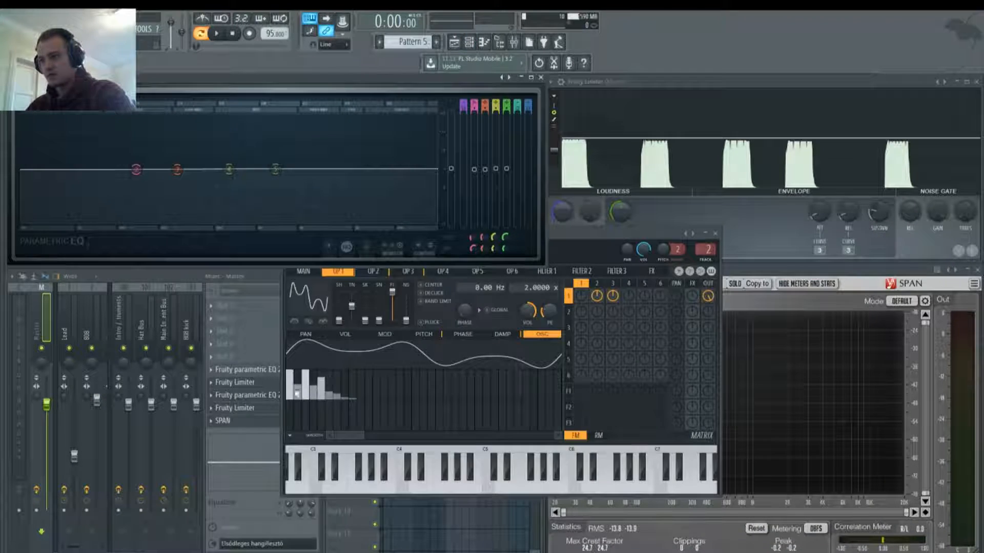
key("F6")
key("F6")
key("F6")
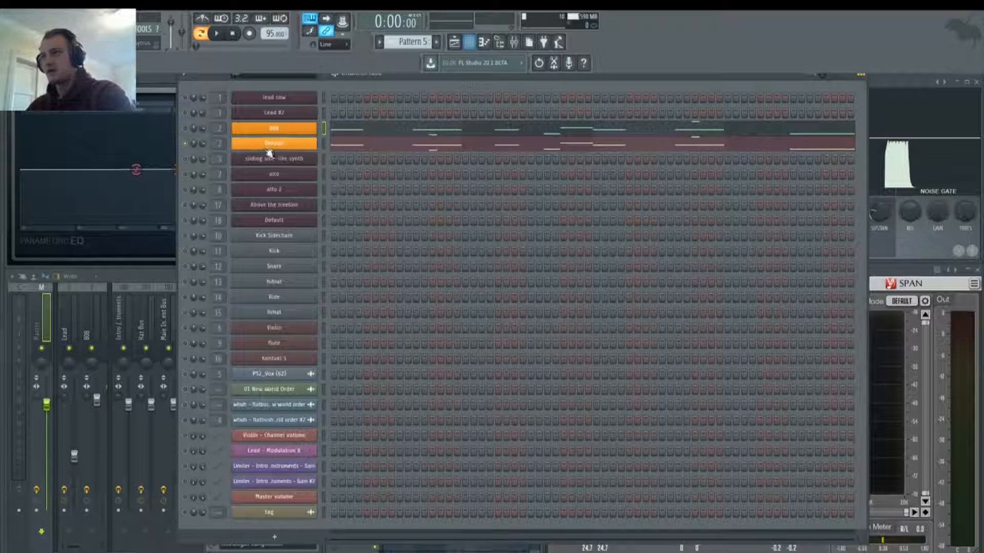
left_click(268, 147)
left_click_drag(402, 217, 513, 250)
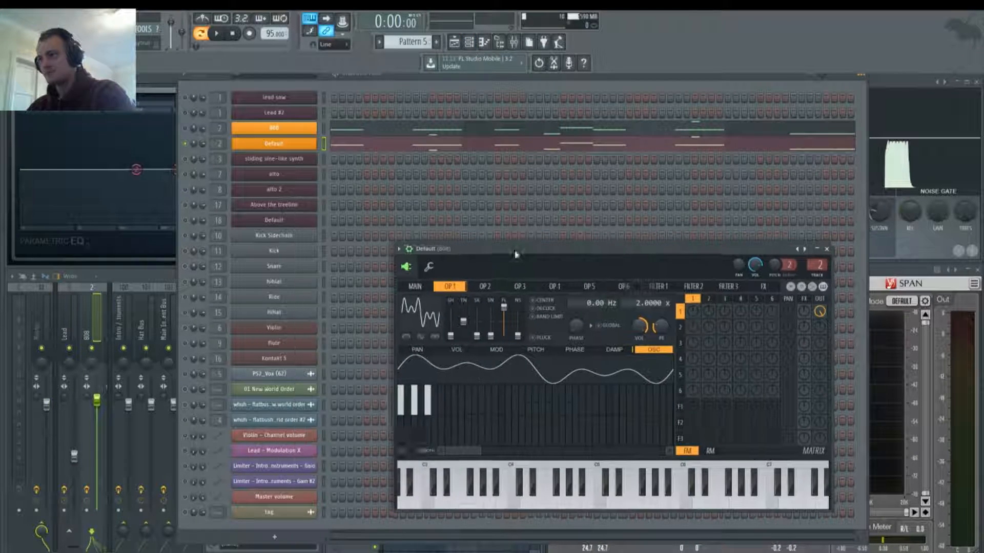
left_click(275, 129)
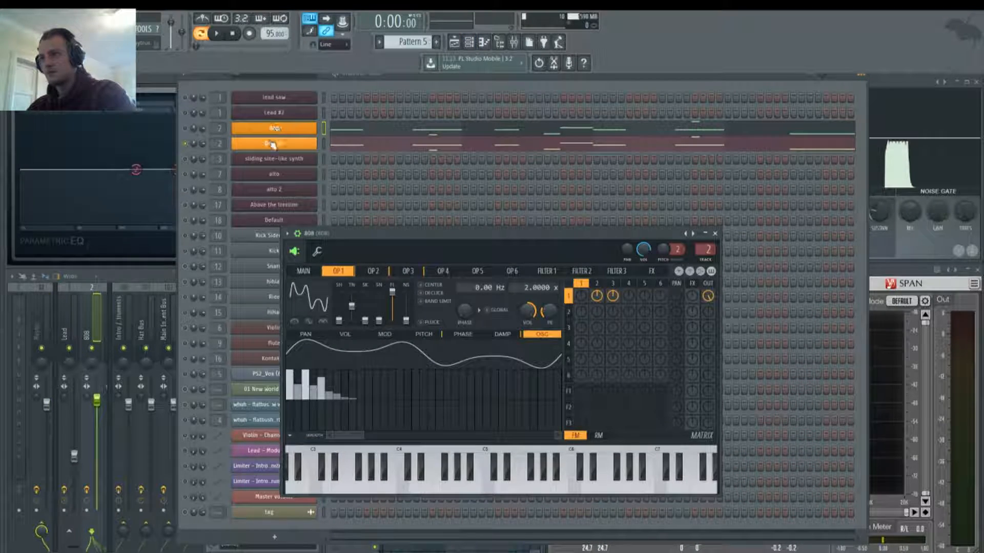
left_click(268, 145)
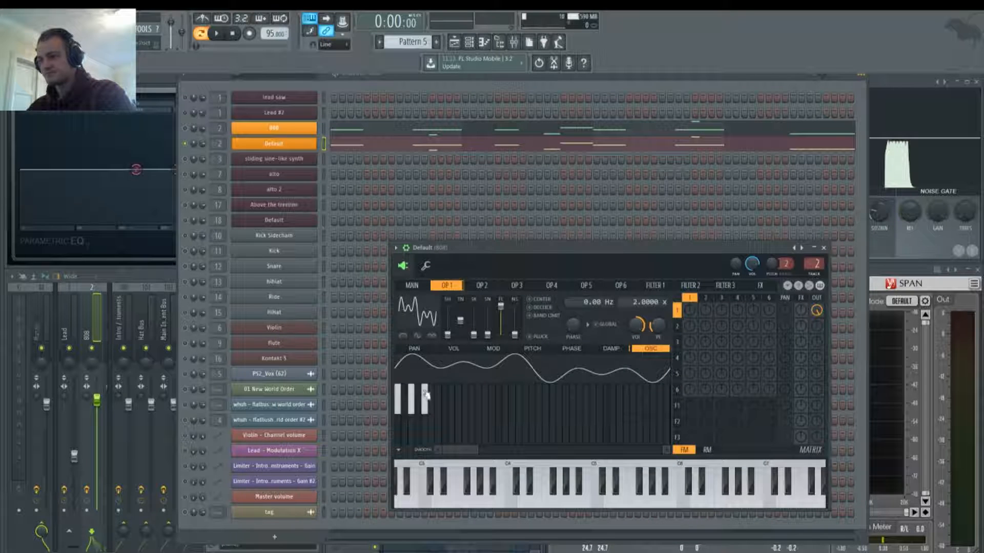
Redraw operator 1's harmonics in the Default synth as a tapering series like the 808 synth's and play the pattern
left_click_drag(426, 400, 425, 409)
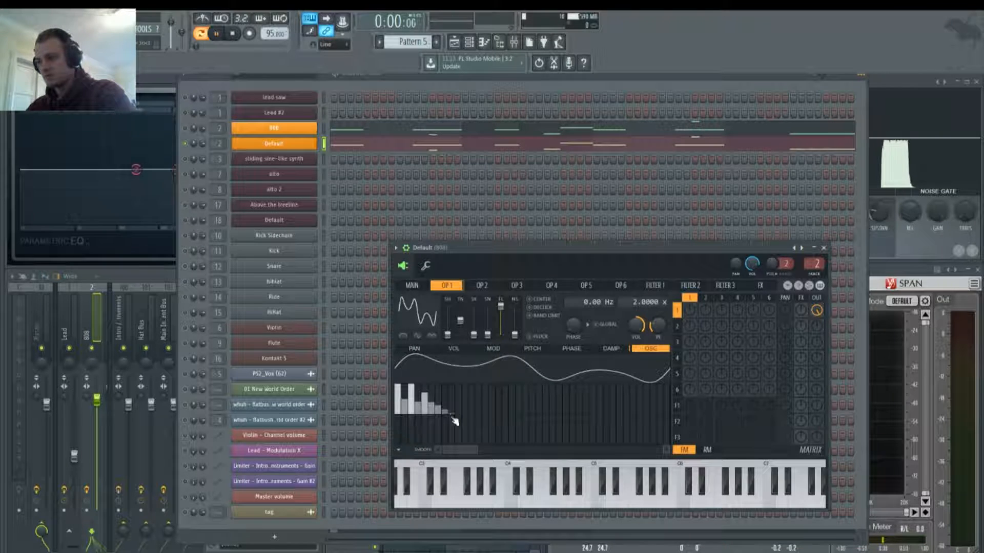
key("space")
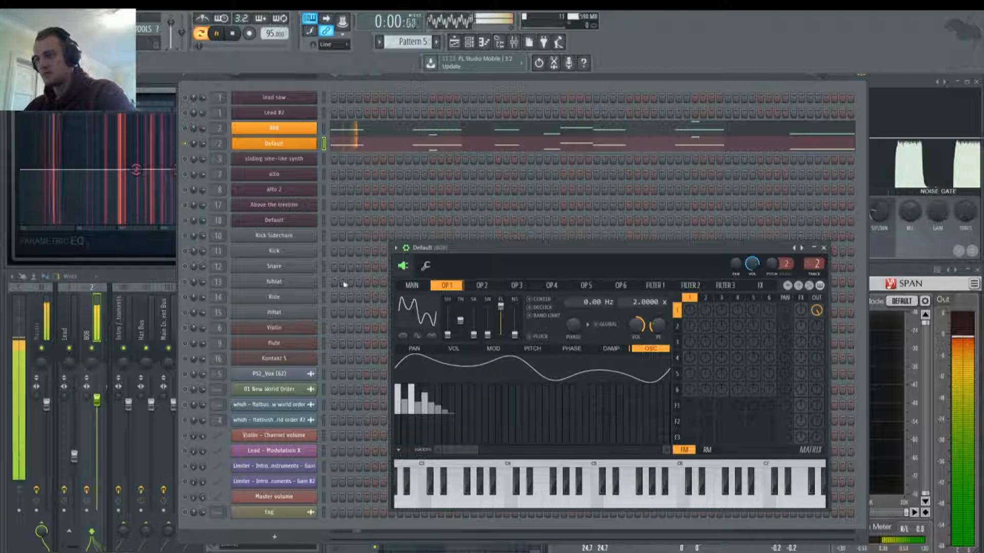
key("space")
Recheck the 808 synth's operator 1 harmonics against the redrawn Default ones and briefly replay the pattern
left_click(276, 131)
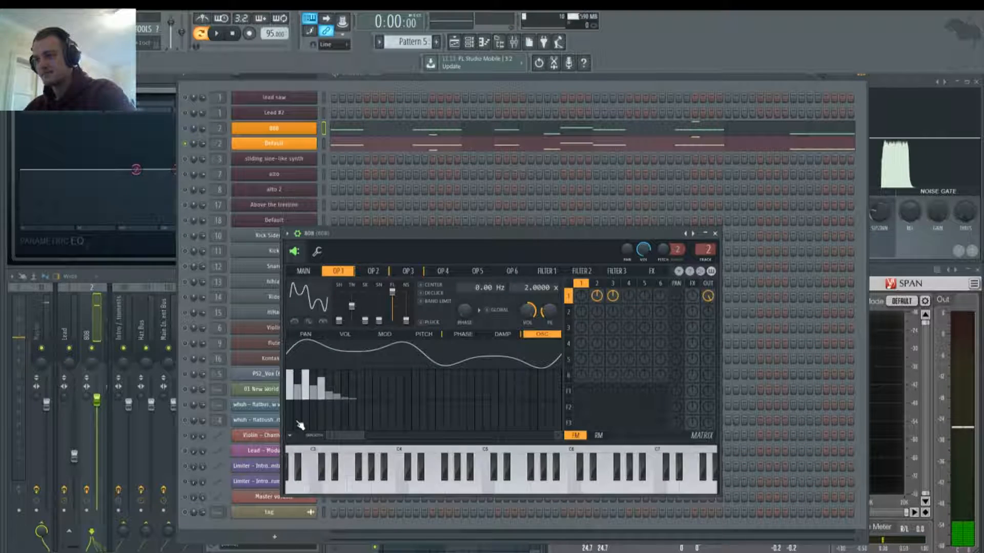
key("F6")
key("F6")
key("F6")
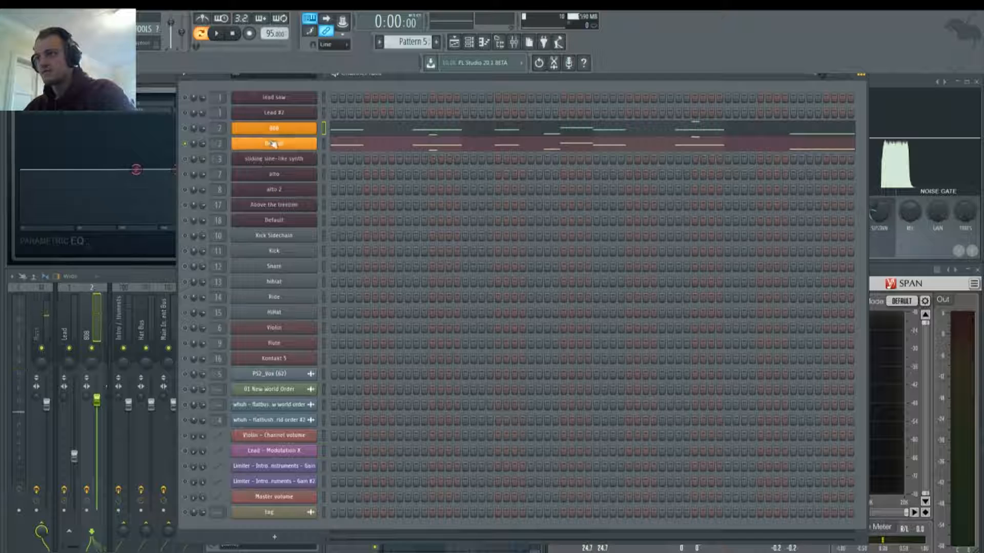
left_click(273, 144)
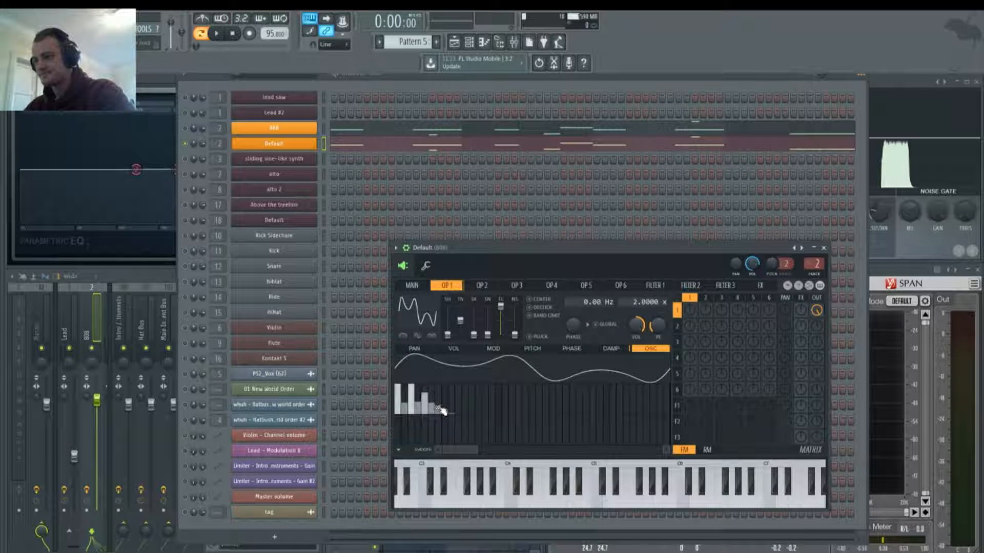
key("space")
key("space")
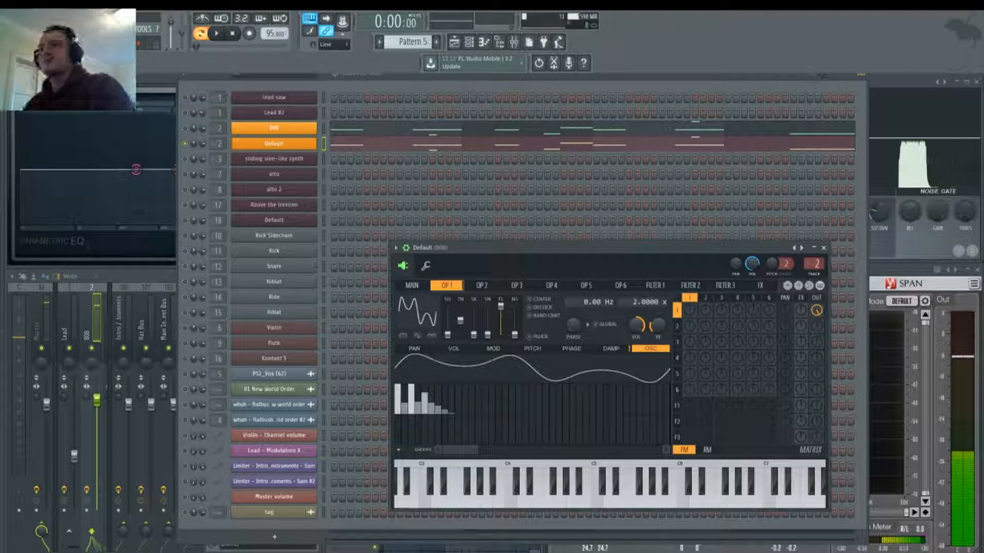
Bring the master EQ to the front, switch from pattern to song playback and examine the playing partials
left_click(112, 220)
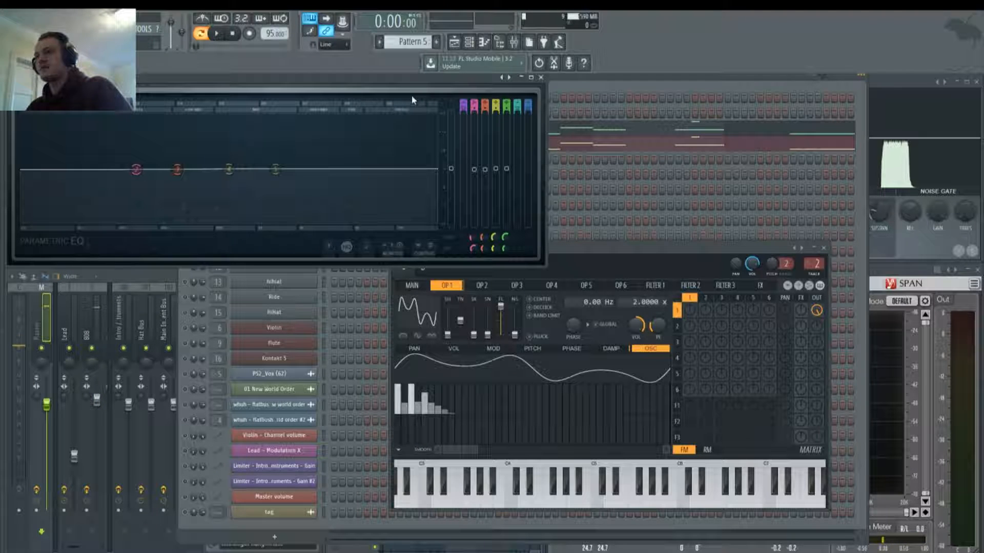
left_click(203, 35)
key("space")
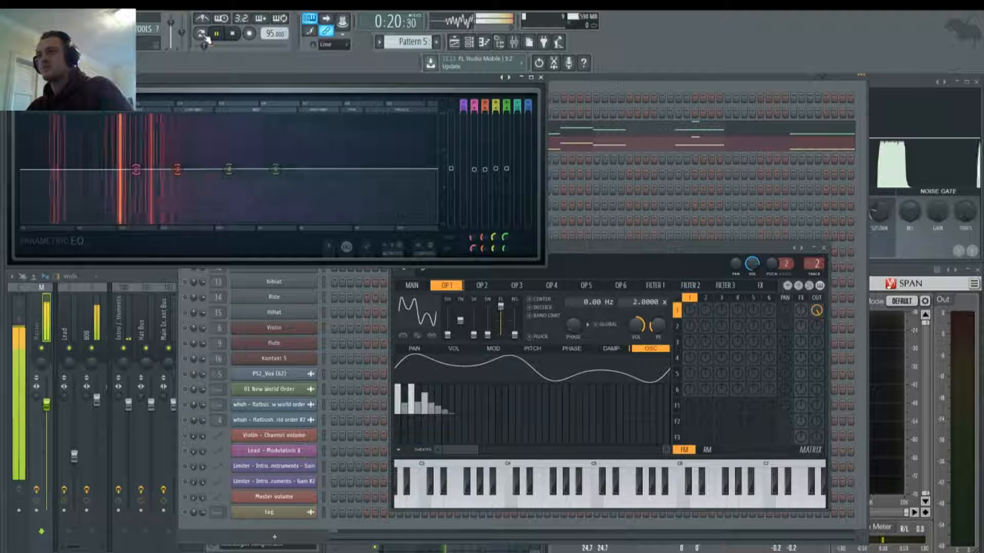
key("space")
Solo the New World Order track in the playlist, unmute all channels and play the reference through the master EQ
key("F6")
key("F5")
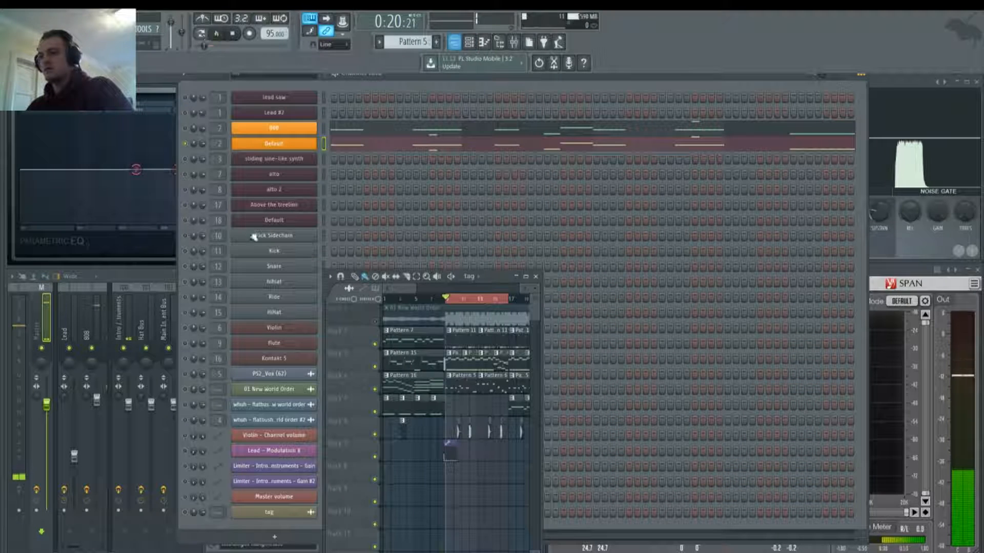
key("space")
key("space")
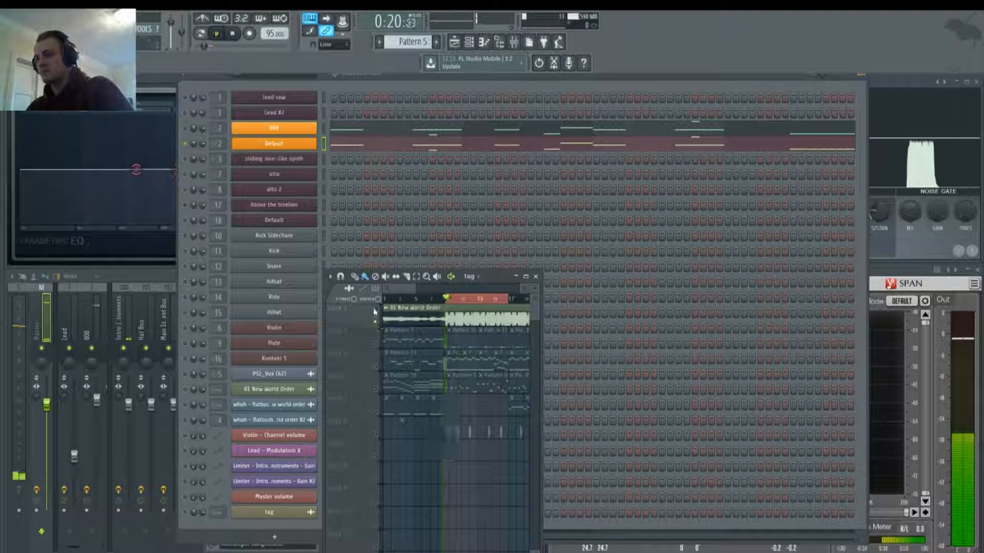
key("F5")
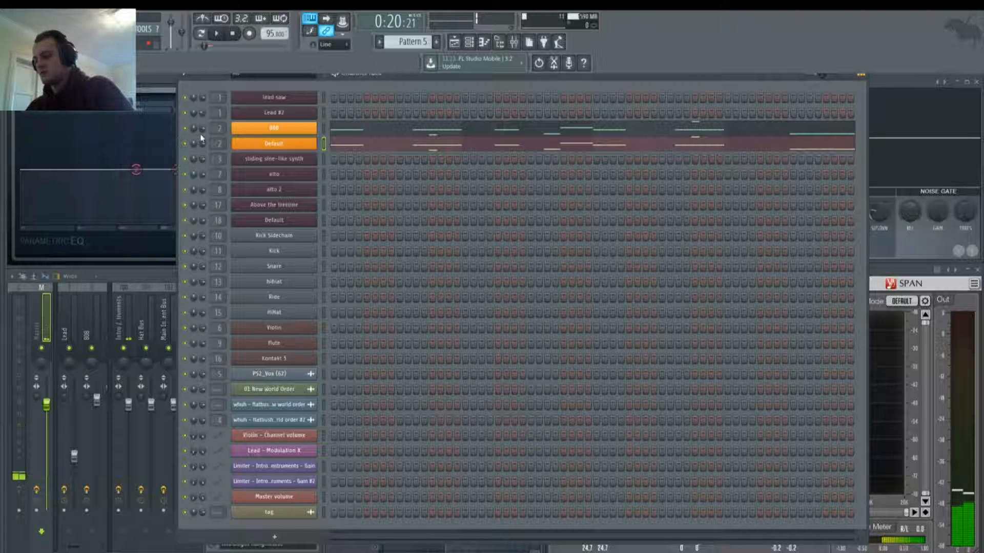
key("F6")
key("space")
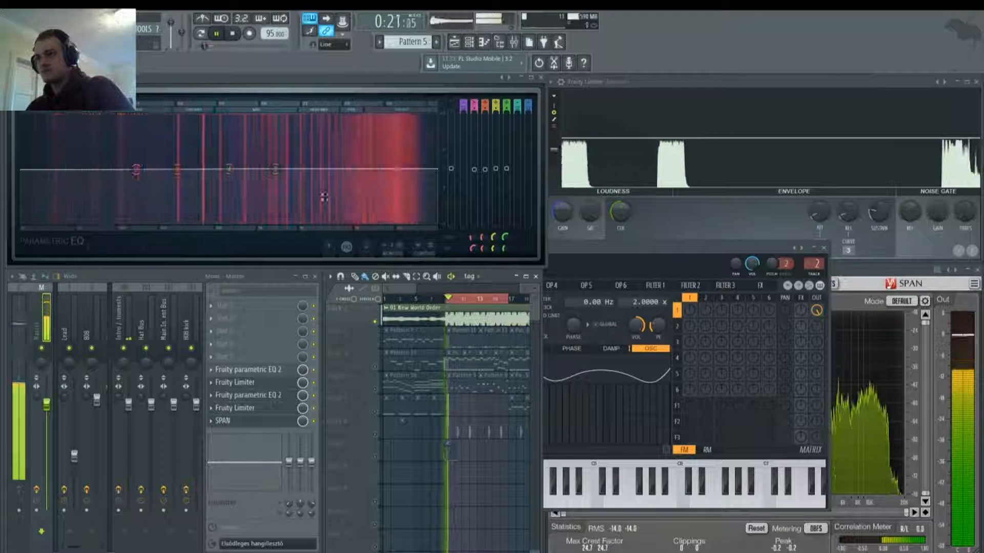
Alternate between pattern and song playback to compare the bass's partials with the New World Order reference in the master EQ
key("space")
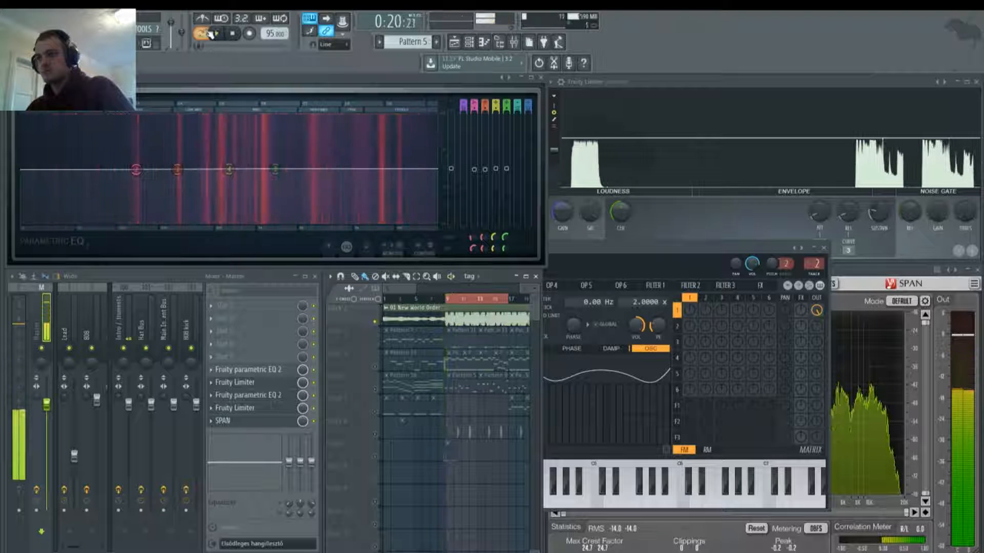
left_click(208, 33)
key("space")
key("space")
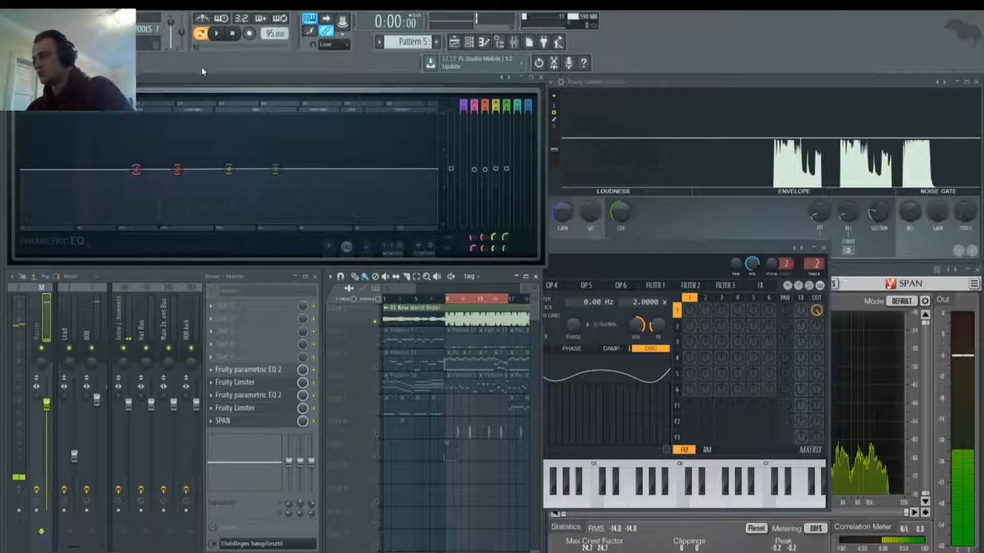
left_click(92, 347)
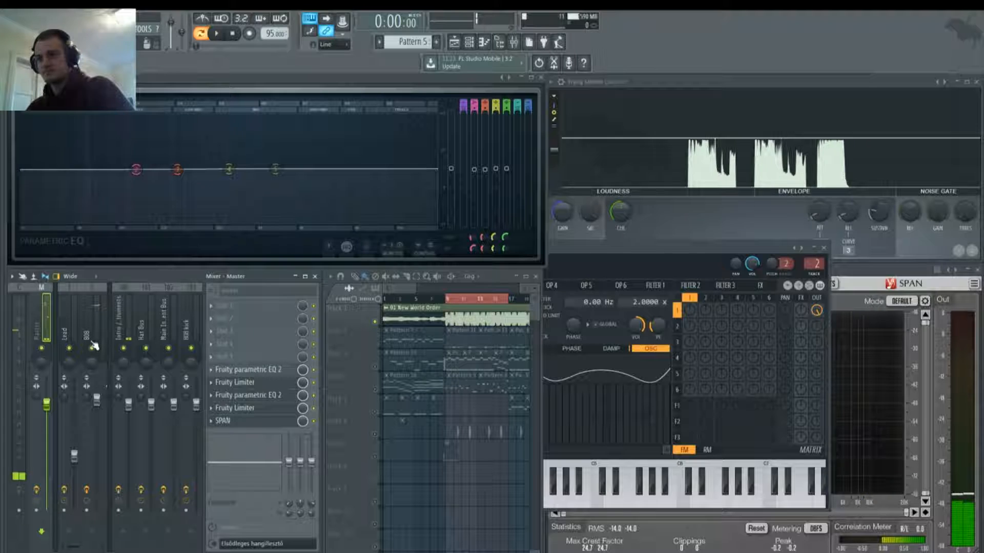
key("F6")
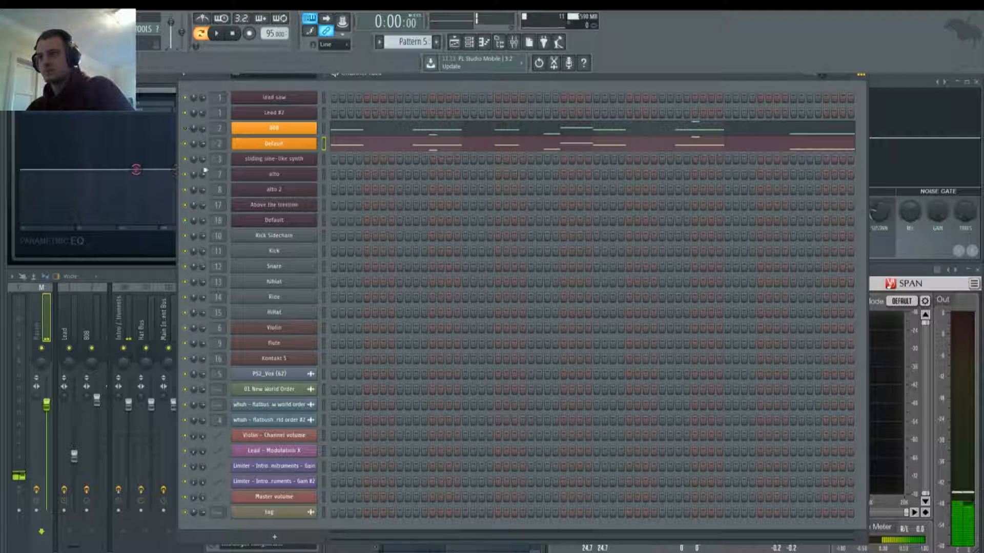
key("F6")
key("space")
left_click(202, 33)
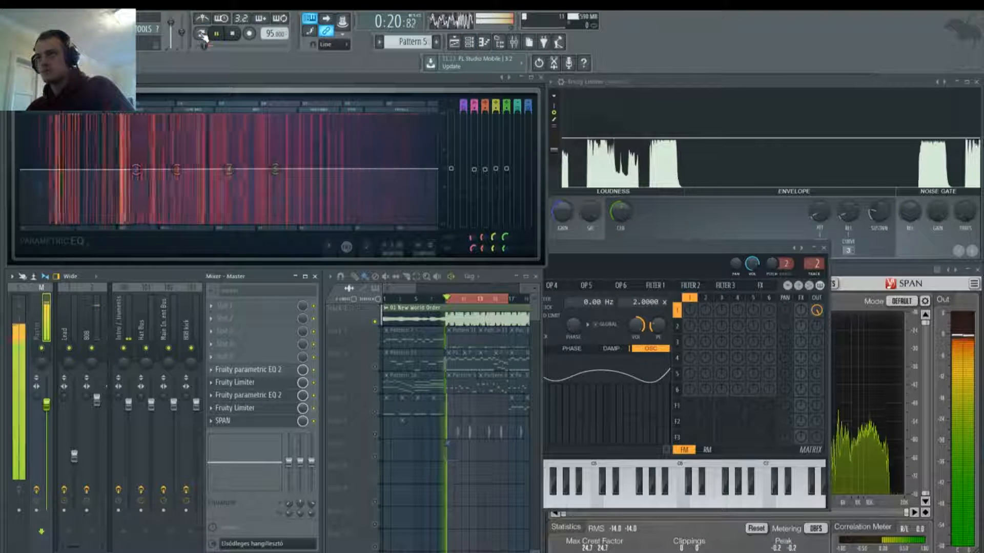
key("space")
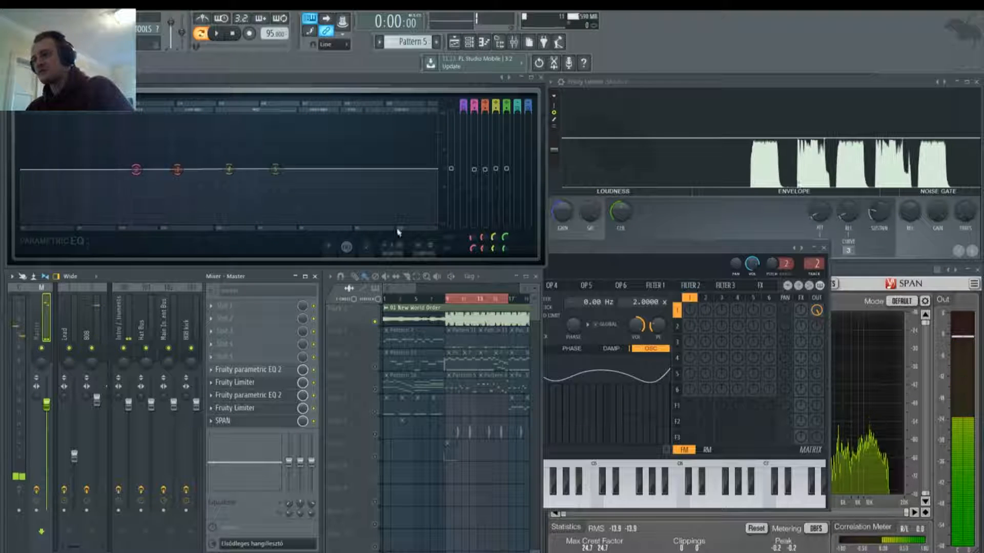
Open the 808 synth from the channel rack and examine the waveforms and frequency ratios of operators 2 and 3
left_click(623, 260)
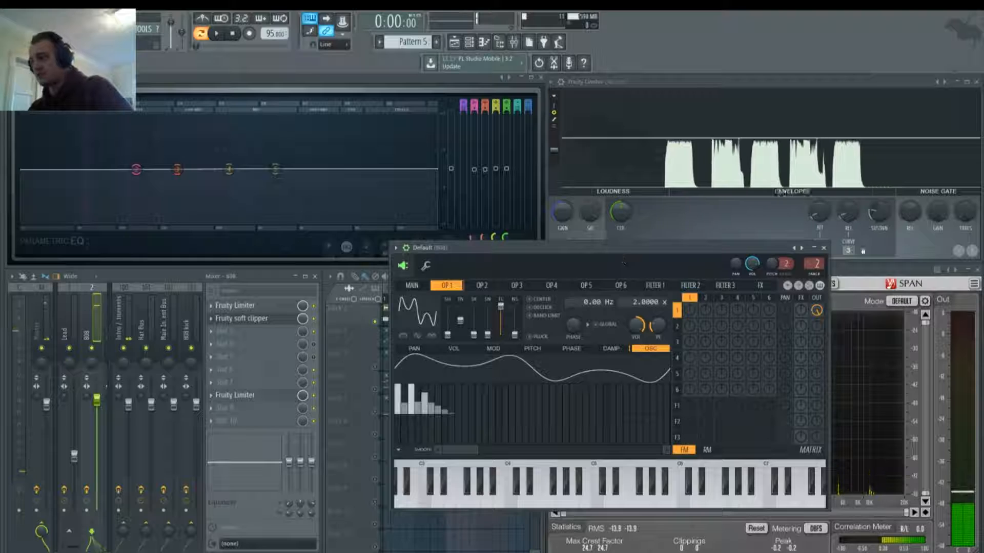
key("F6")
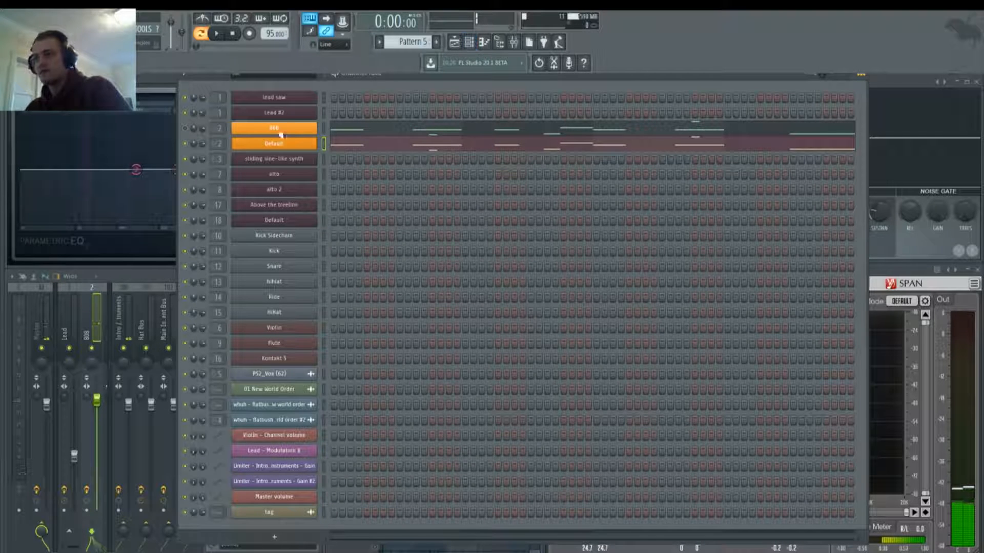
left_click(279, 131)
left_click(373, 271)
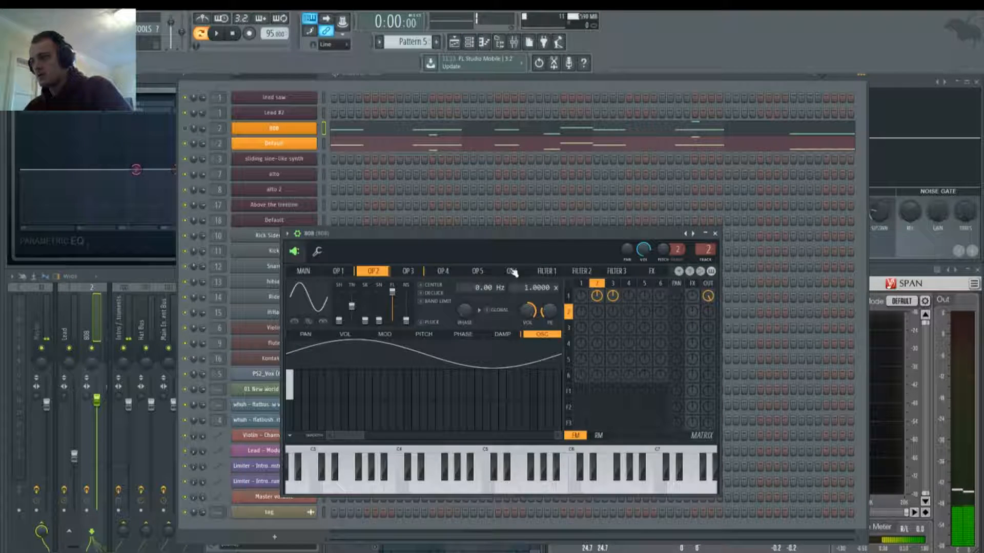
left_click(408, 271)
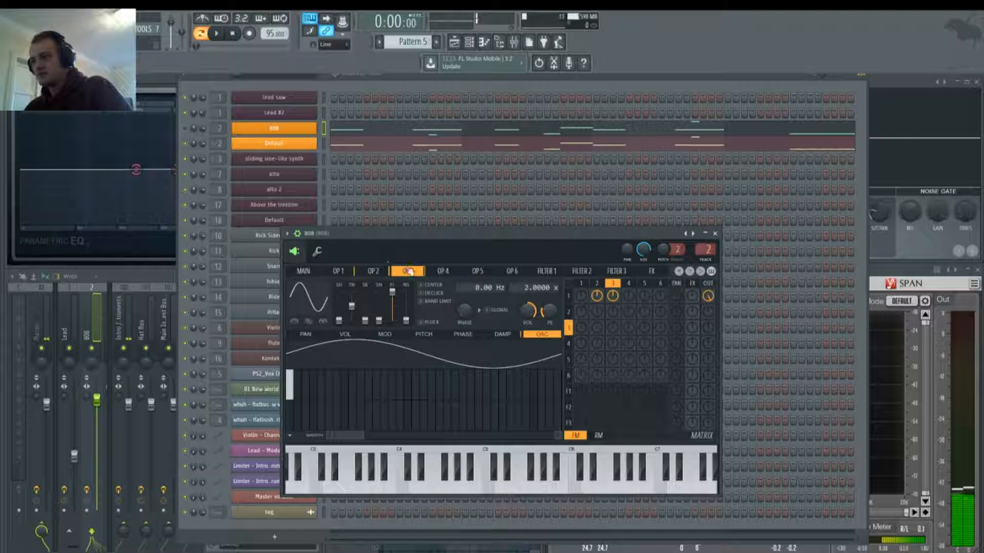
left_click(374, 272)
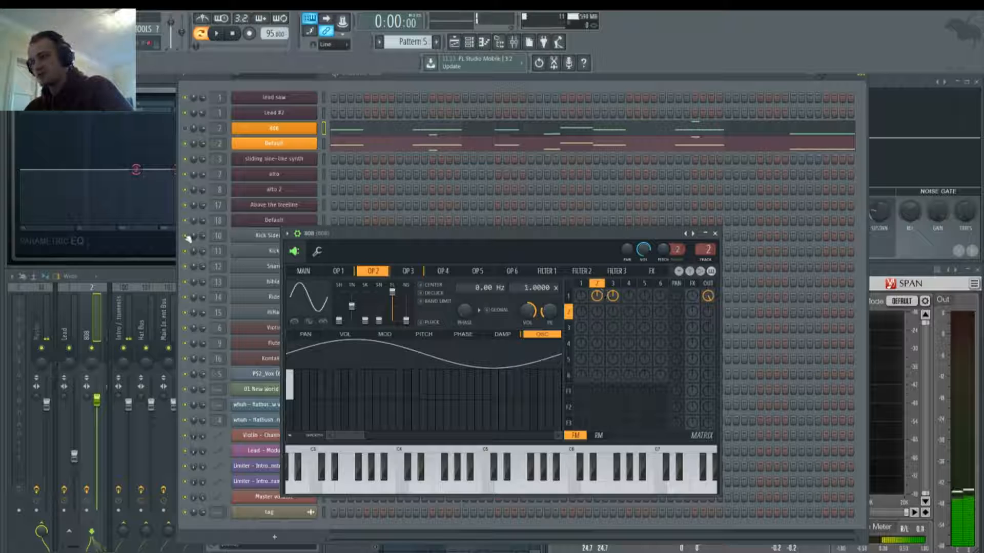
Modulate the Default synth's operator 1 with operators 2 and 3 in the FM matrix, setting operator 2's frequency ratio to 1.0000
left_click(286, 149)
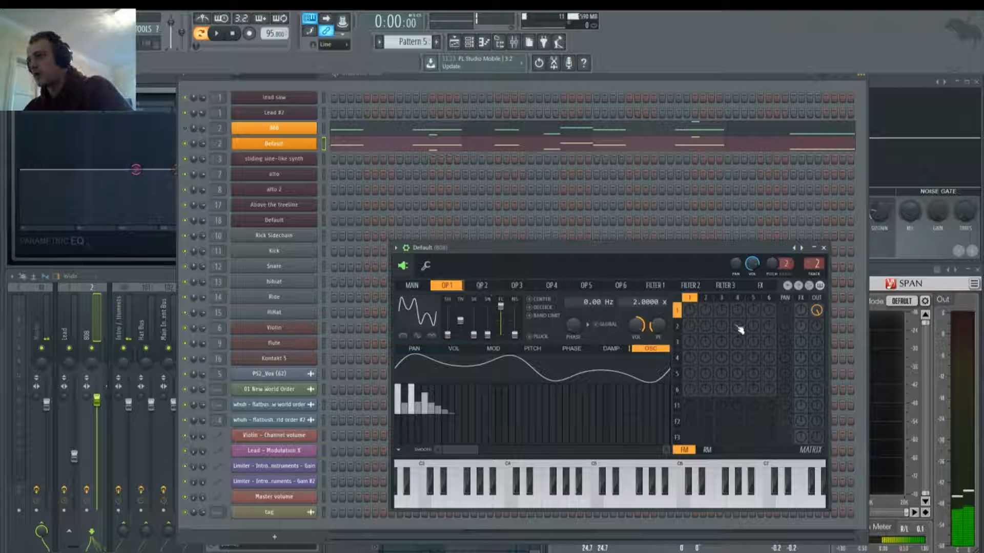
left_click(488, 286)
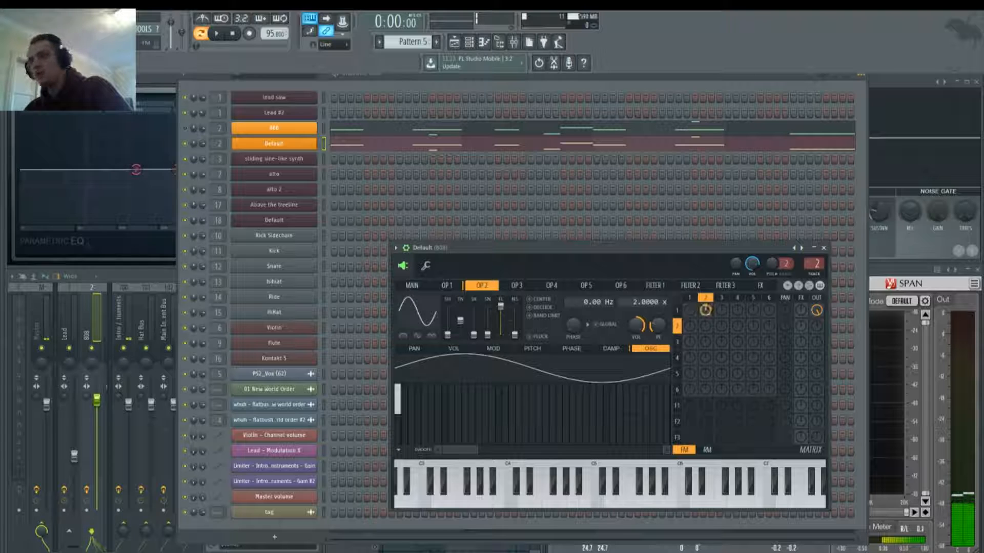
left_click(513, 288)
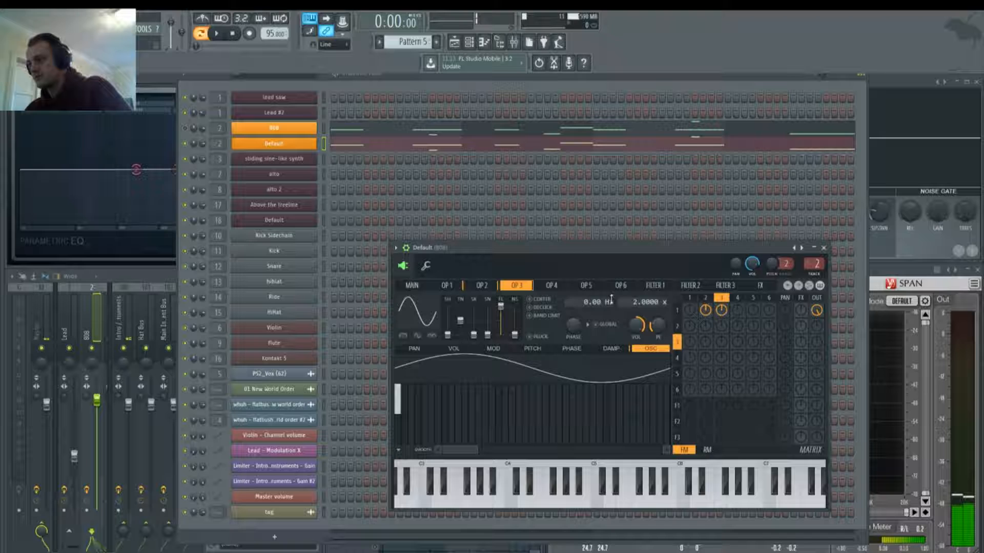
left_click(492, 287)
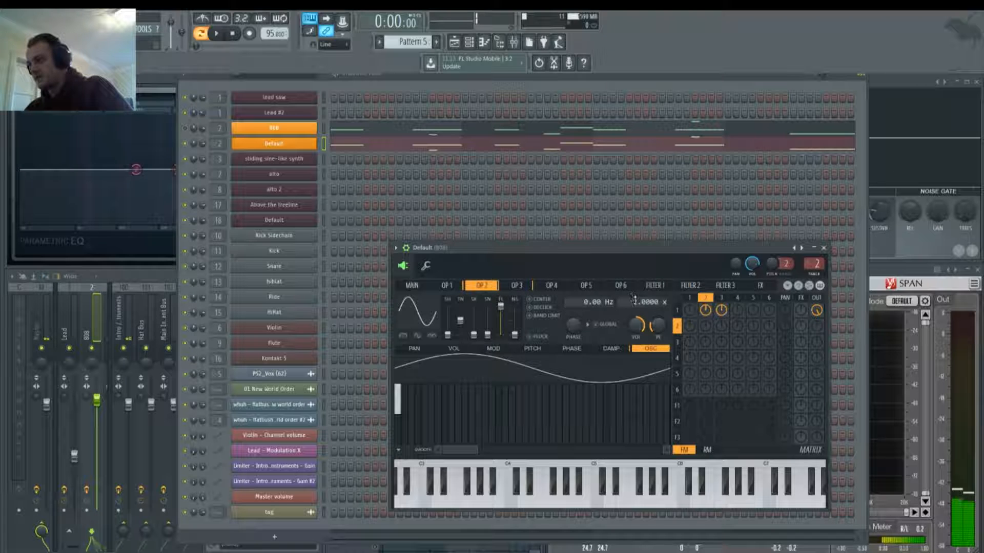
left_click(447, 287)
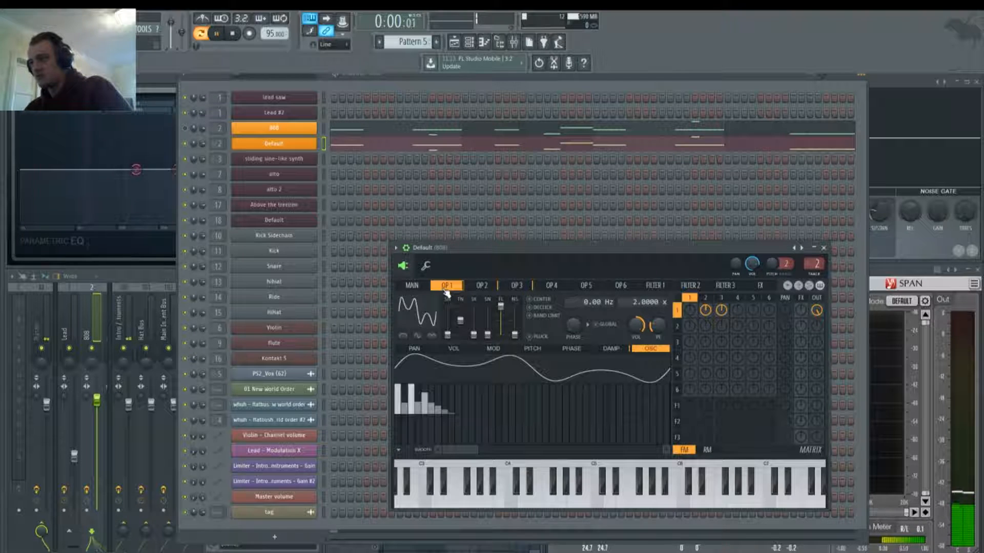
Play the pattern with the FM modulation, reset operator 1's modulation from operators 2 and 3 and replay to compare
key("space")
key("space")
key("space")
key("space")
right_click(706, 311)
right_click(722, 311)
key("space")
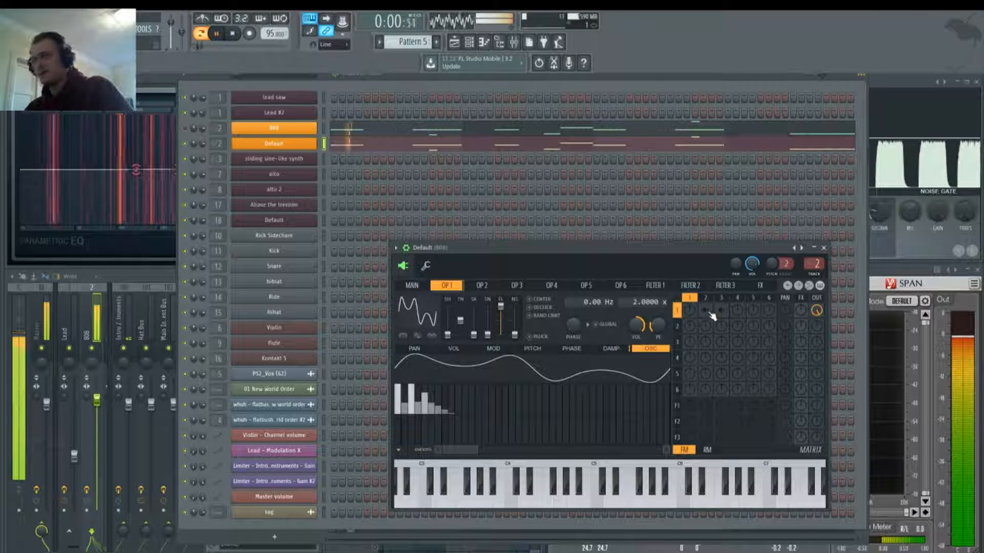
Restore operator 1's FM modulation from operators 2 and 3 in the Default synth's matrix and play the pattern
key("space")
right_click(704, 311)
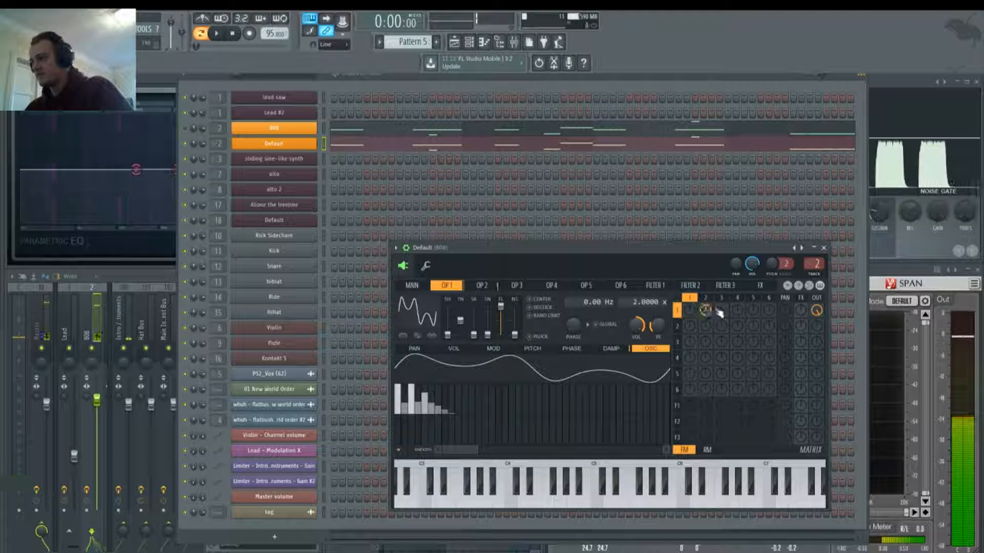
right_click(721, 311)
key("space")
key("space")
key("space")
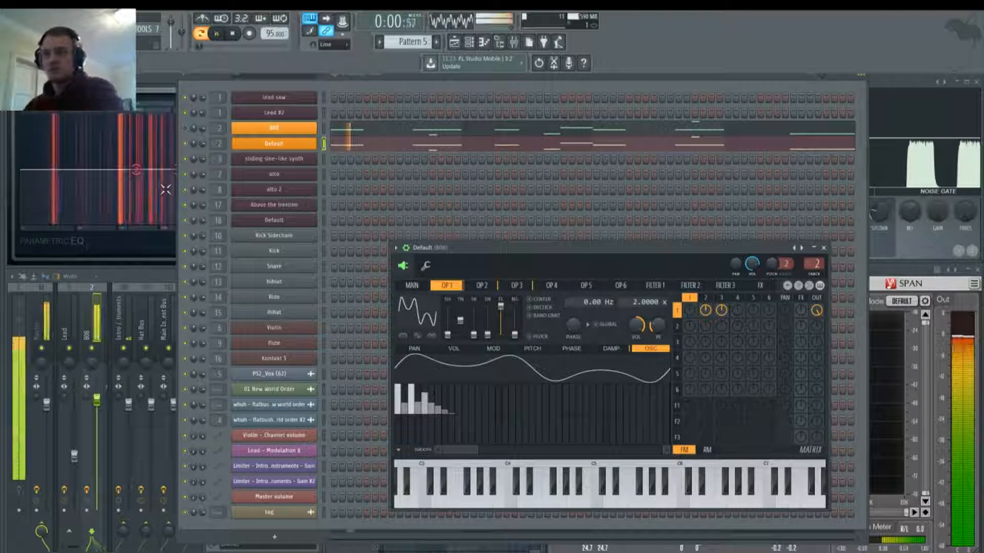
key("space")
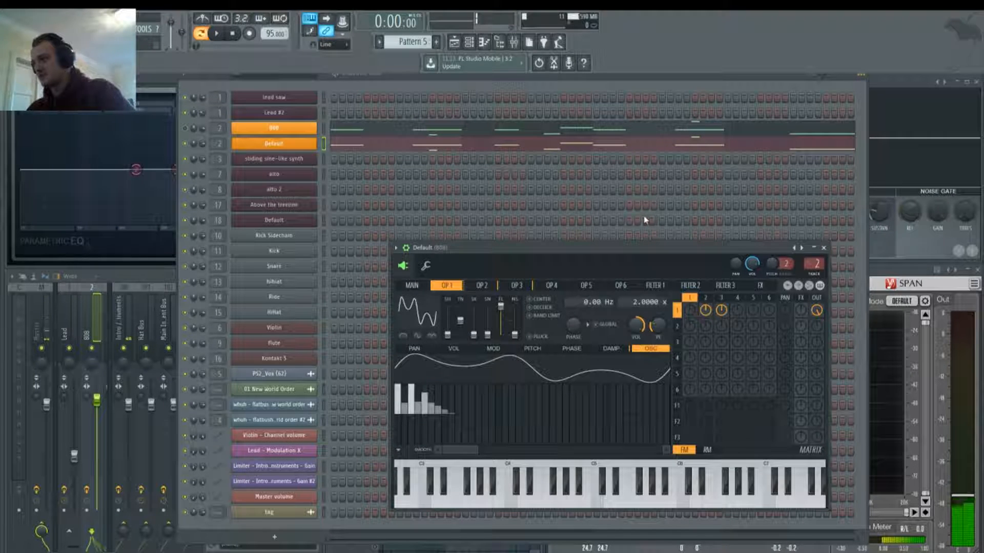
Open the first Fruity Limiter on the 808 mixer track, move it clear of the effect slots and play the pattern
key("F9")
key("F9")
key("F9")
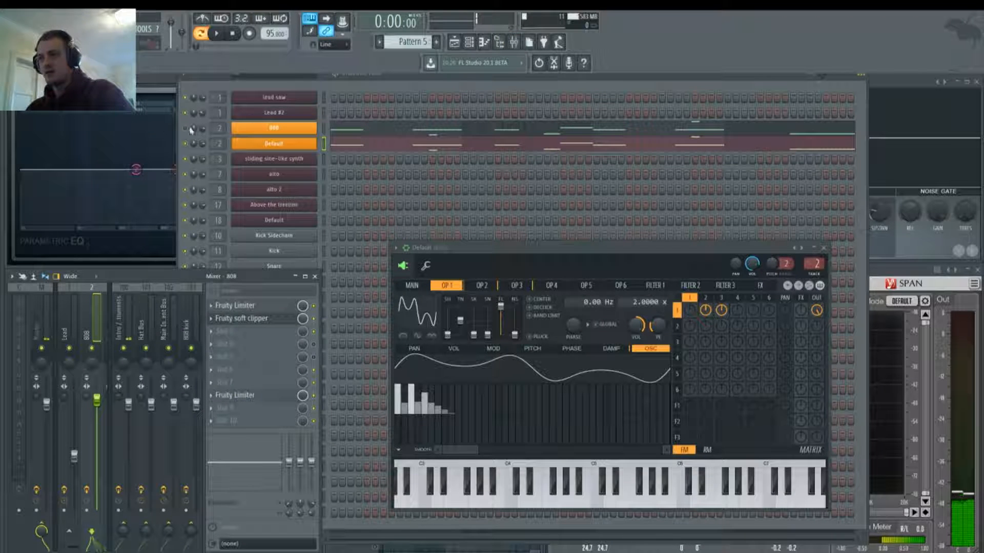
left_click(237, 303)
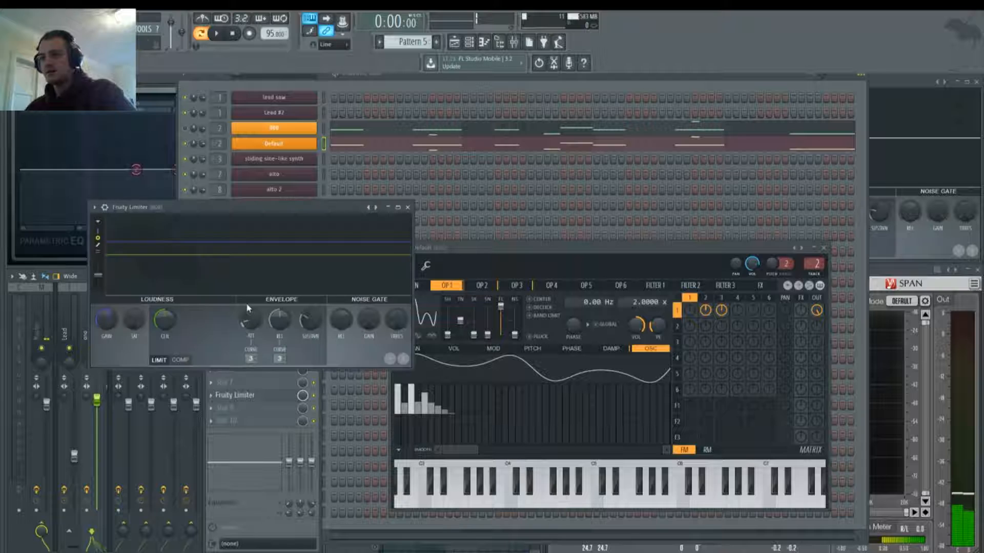
left_click_drag(180, 213, 489, 393)
key("space")
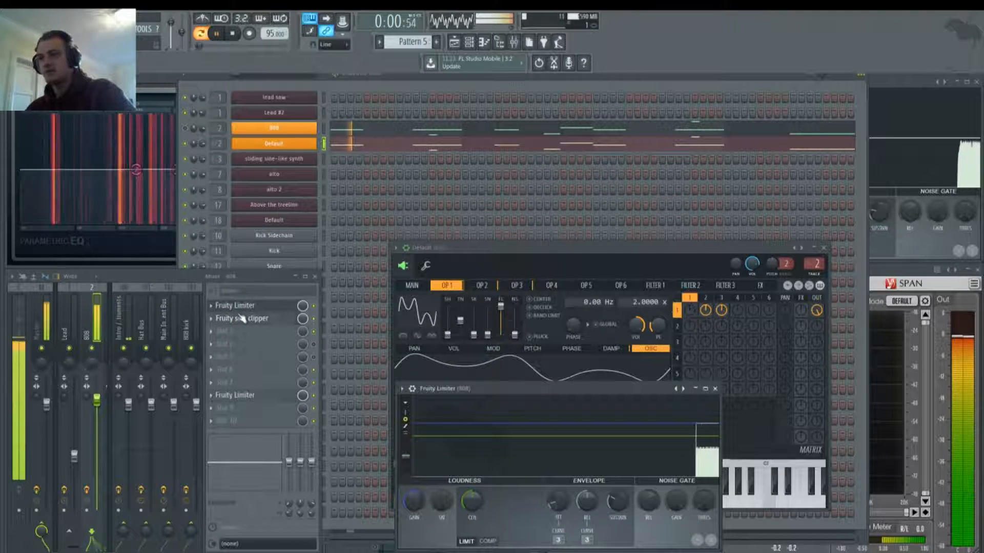
Open the 808 track's Fruity soft clipper, move it clear of the mixer and replay the pattern to check its effect
left_click(243, 319)
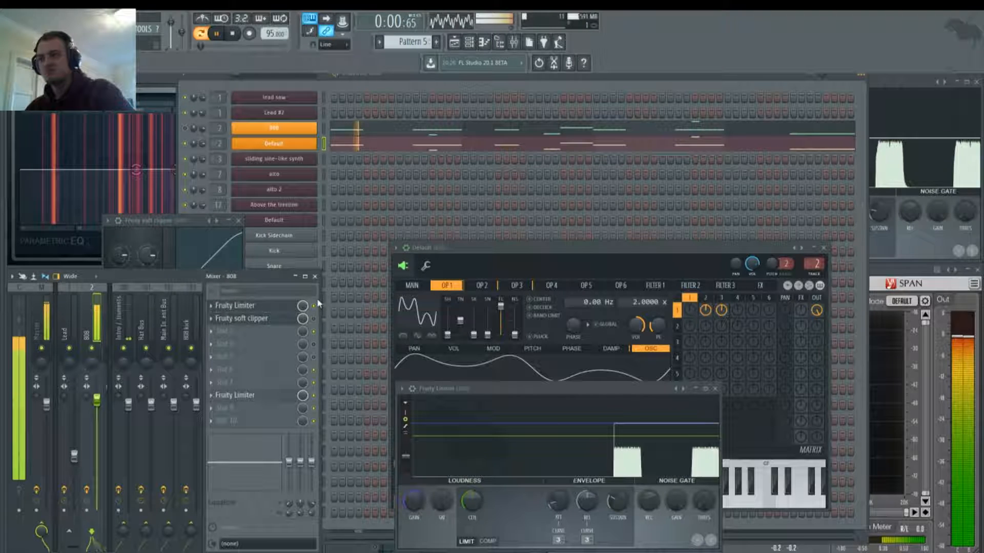
key("space")
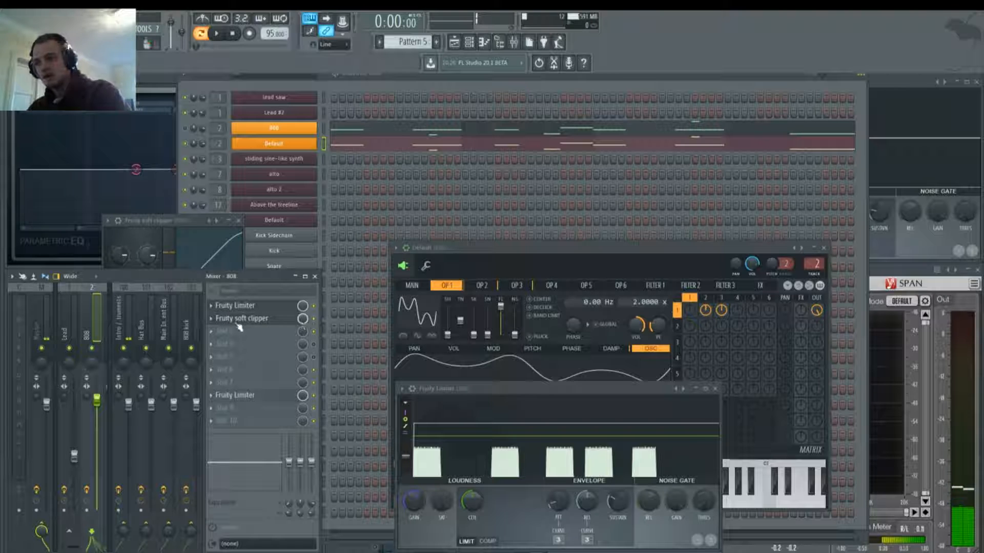
left_click_drag(156, 223, 138, 148)
key("space")
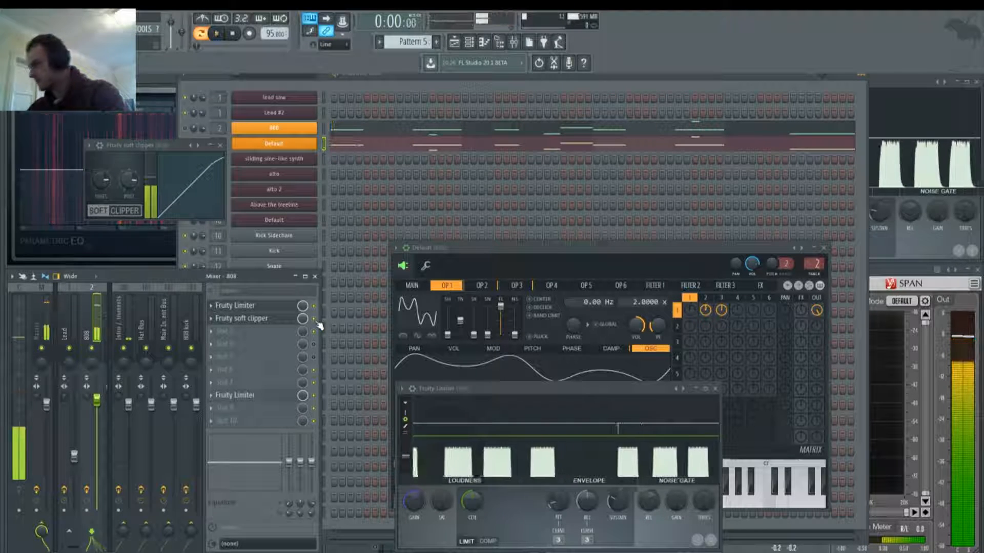
key("space")
Play the song, alternately soloing and unsoloing the New World Order playlist track to compare mixes, and open the master's first Fruity parametric EQ 2
left_click_drag(487, 248, 384, 150)
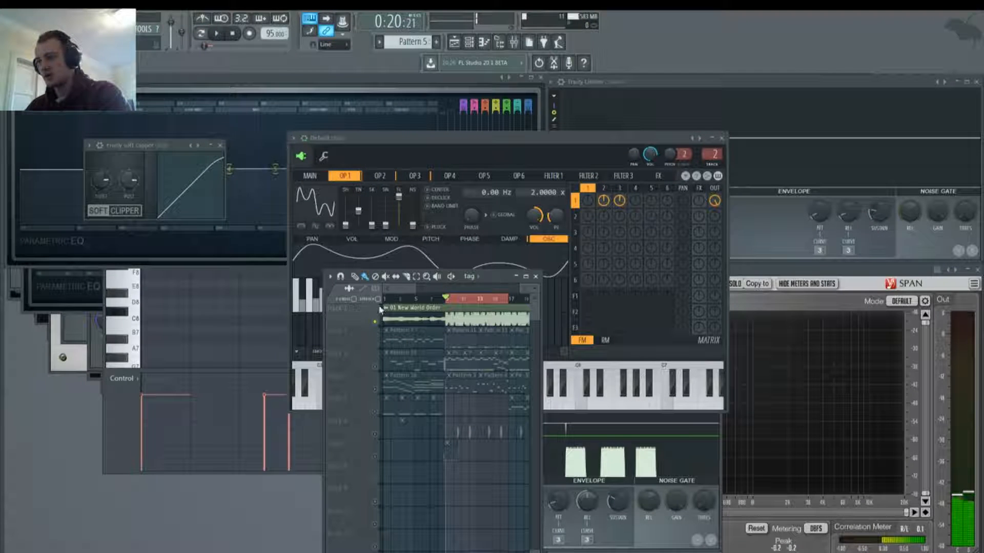
key("F9")
left_click(37, 319)
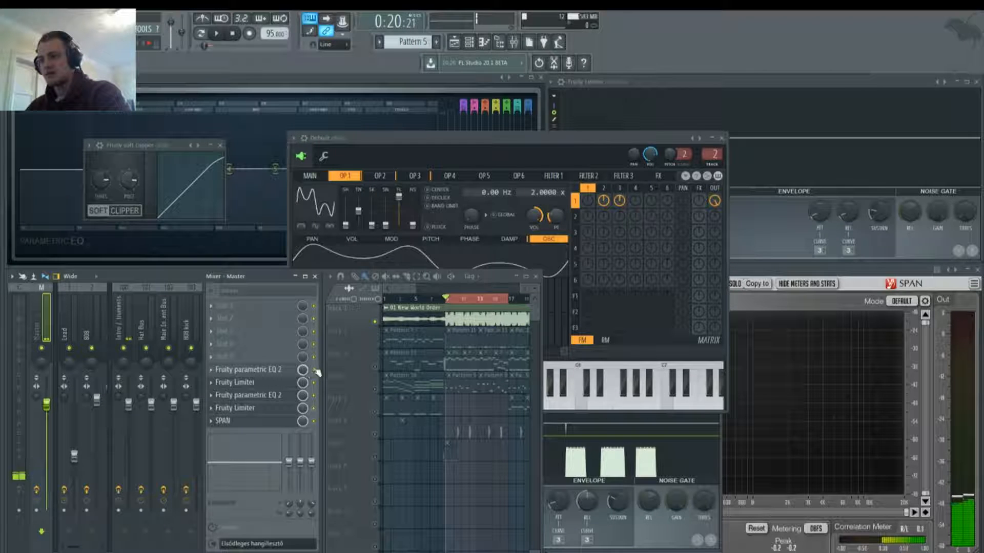
key("space")
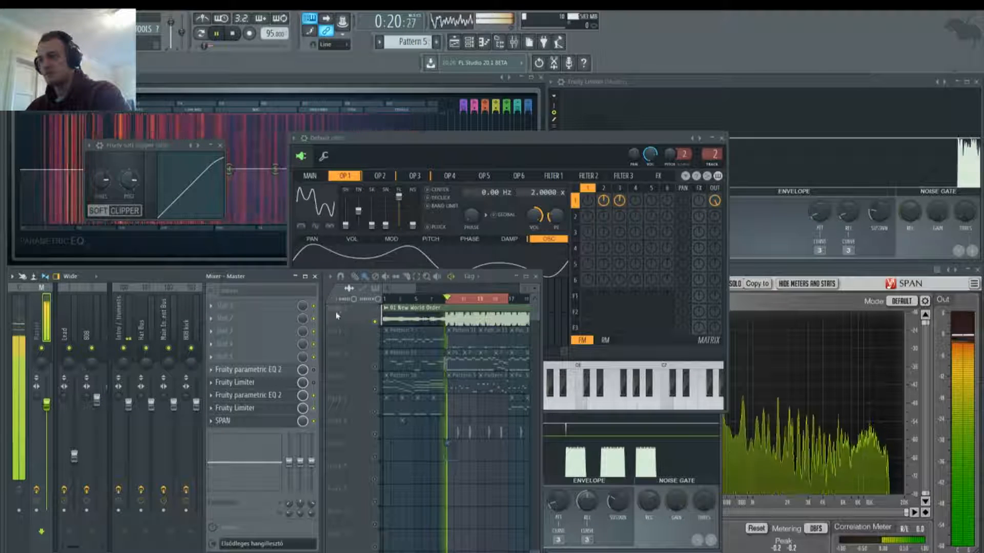
right_click(375, 322)
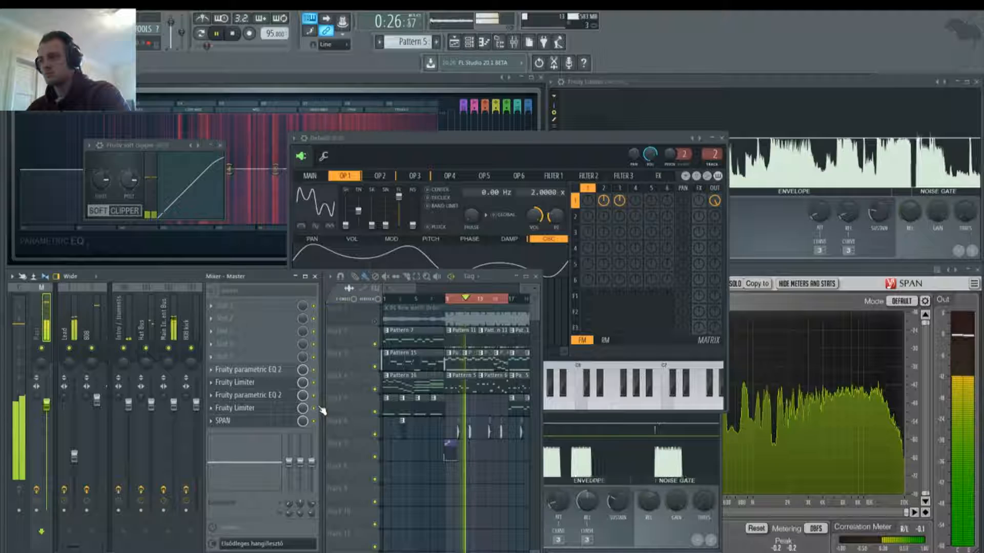
right_click(375, 321)
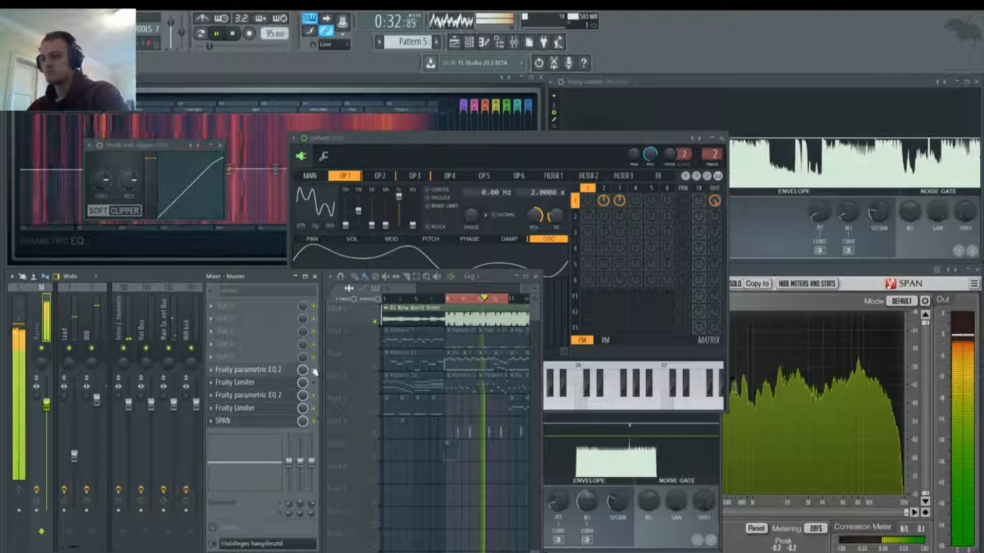
right_click(375, 322)
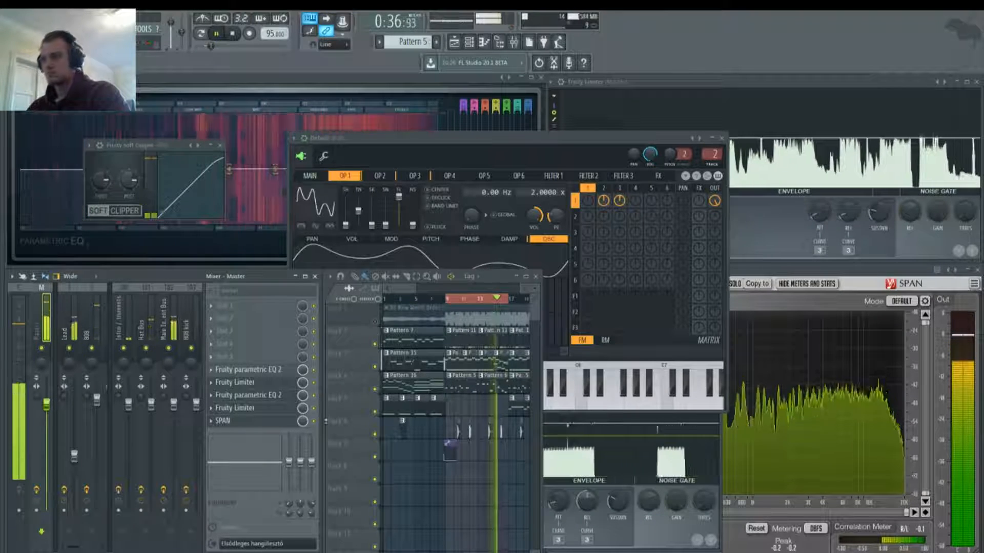
left_click(263, 372)
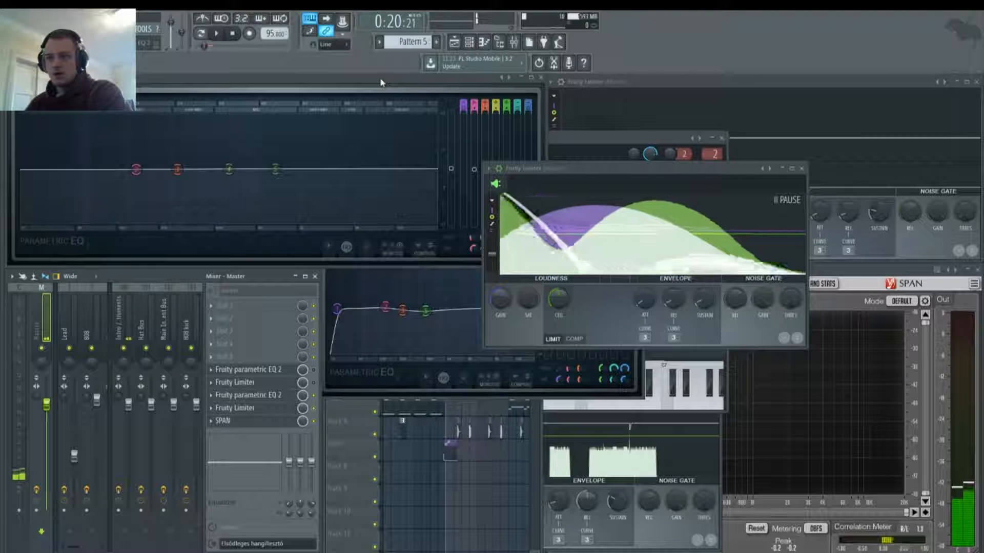
Open the 808 synth from the channel rack and move the rack clear of the 808 mixer track's effect slots
key("F6")
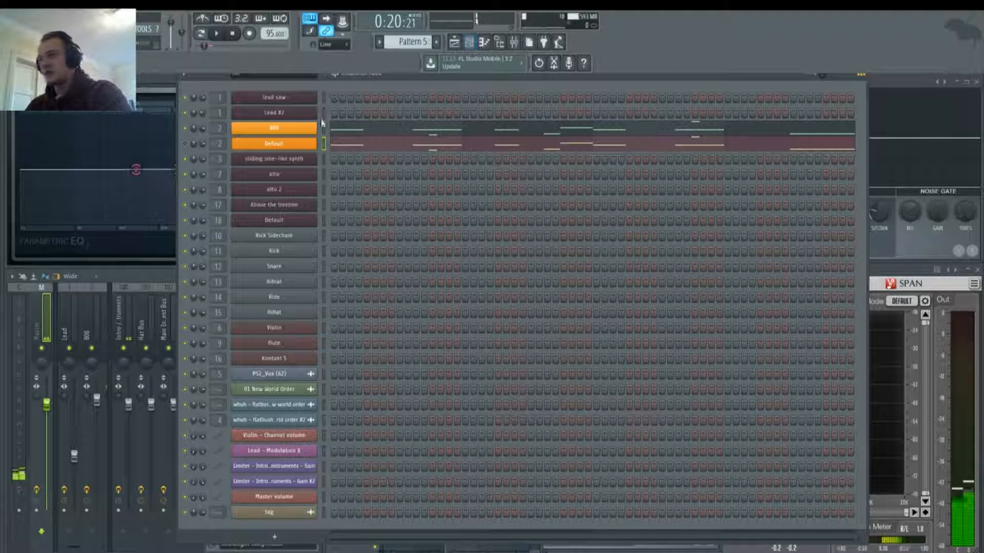
left_click(269, 131)
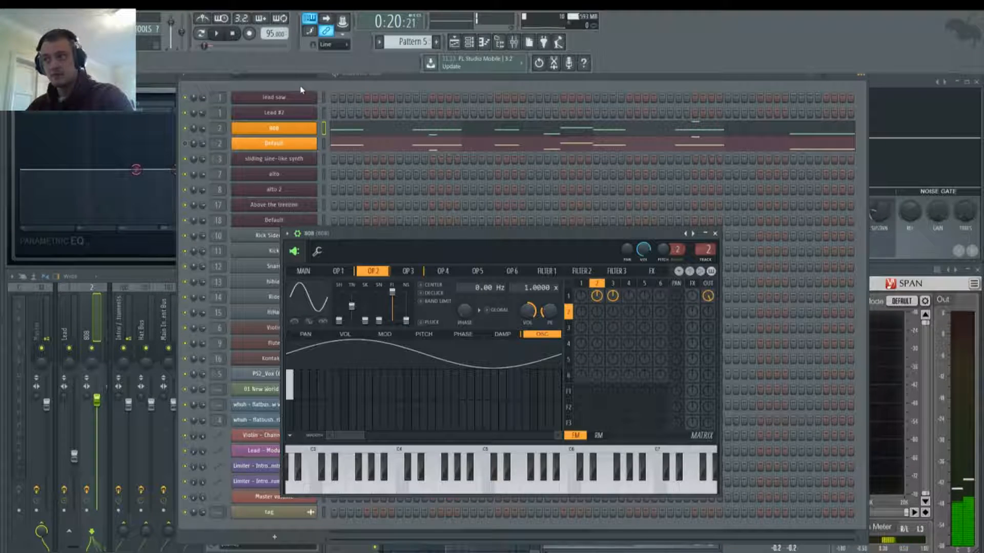
left_click_drag(400, 80, 513, 89)
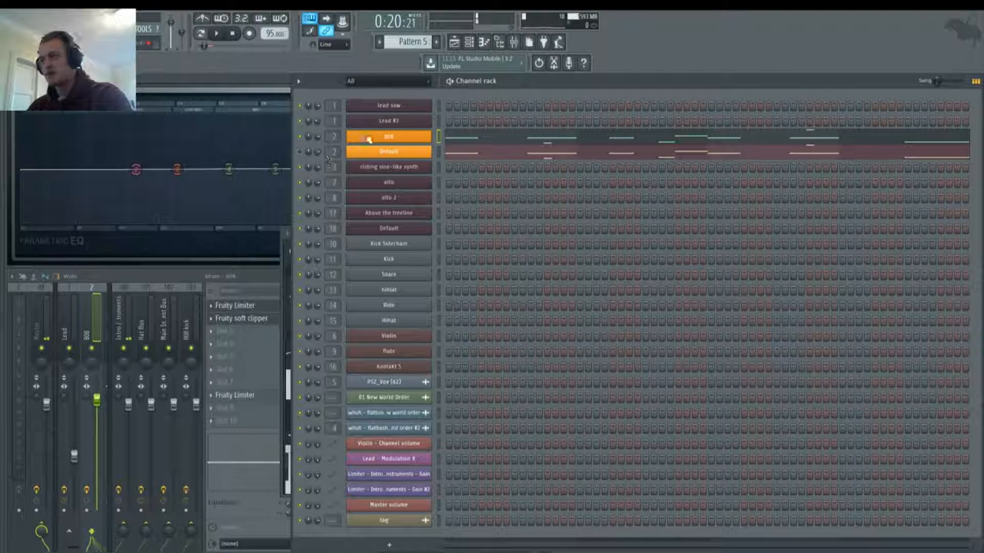